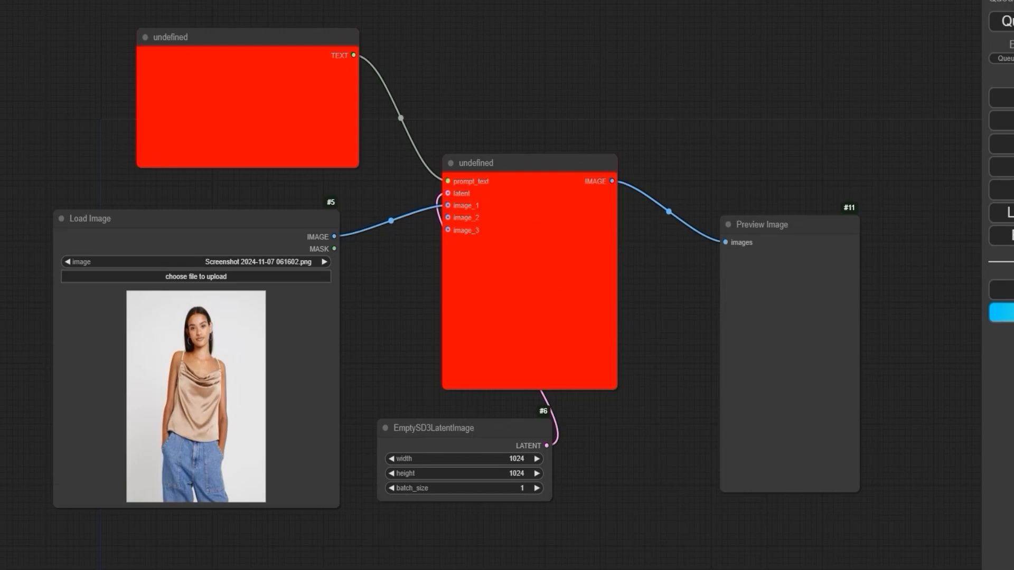
Step: Open the ComfyUiBlog website in a new browser tab and browse its Workflows section
key(ctrl+t)
text(c)
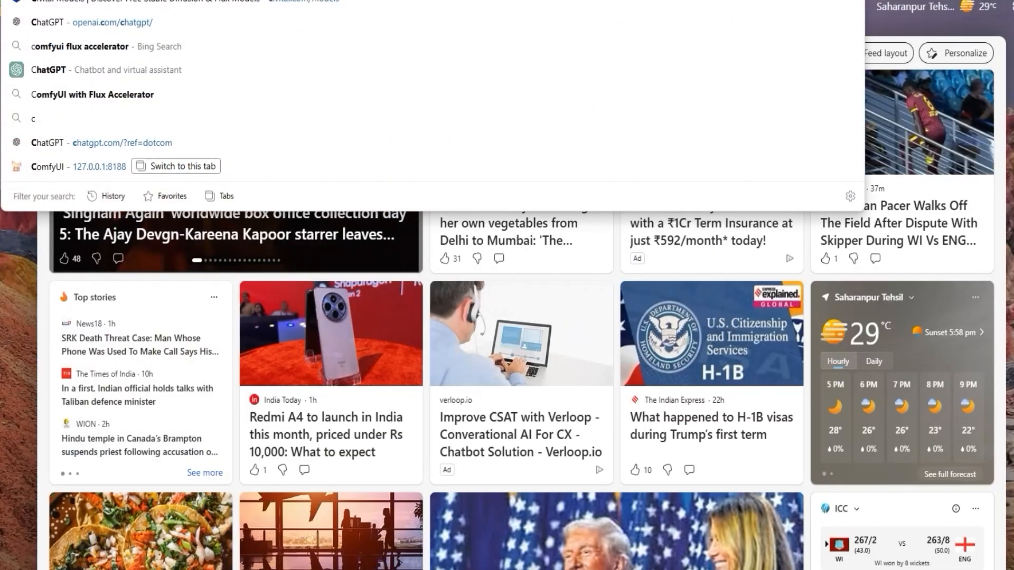
key(Return)
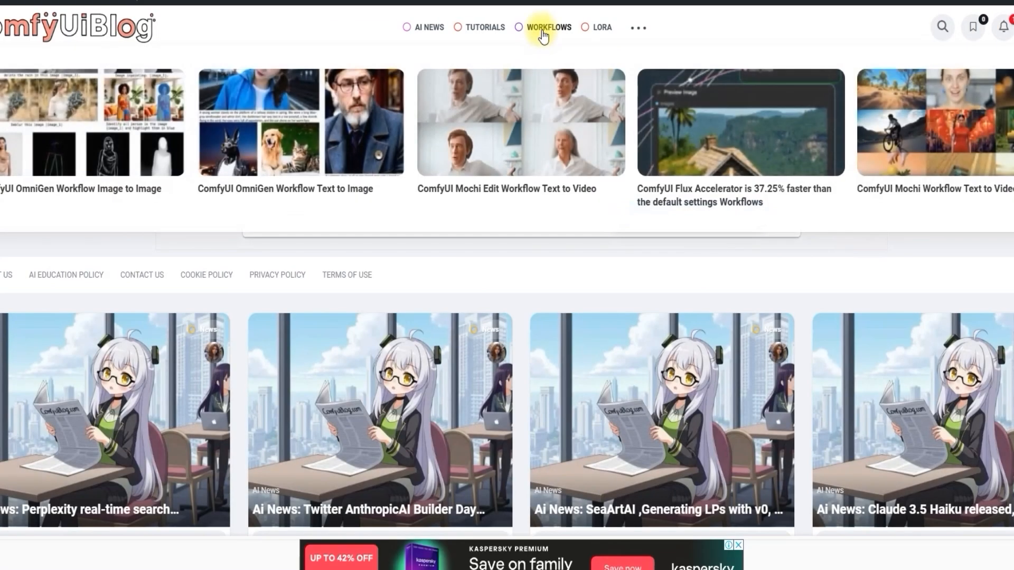
click(538, 27)
scroll(467, 392, down, 8)
scroll(466, 392, down, 5)
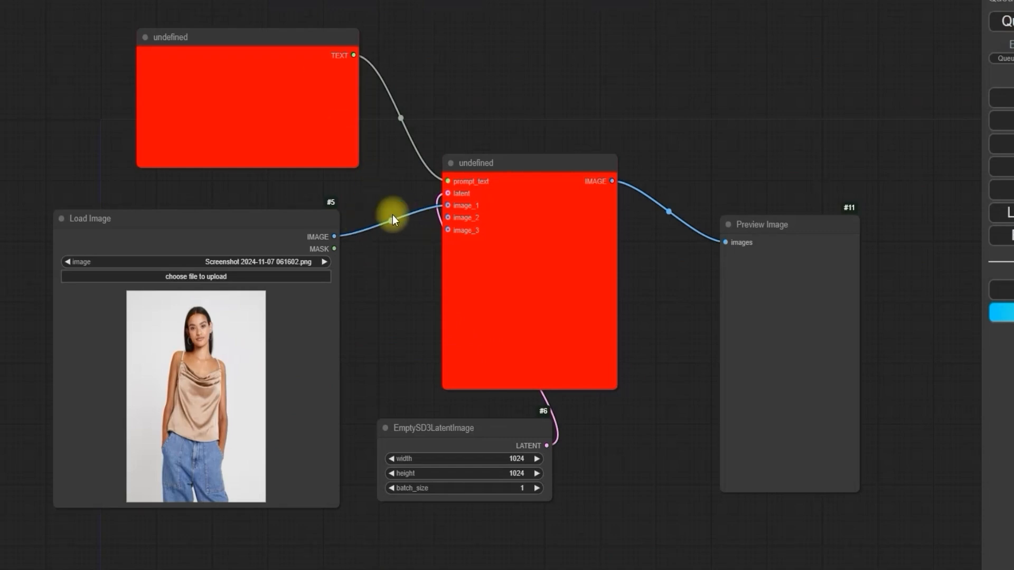
drag(372, 192, 387, 196)
click(317, 133)
click(495, 285)
click(276, 122)
click(479, 228)
click(299, 115)
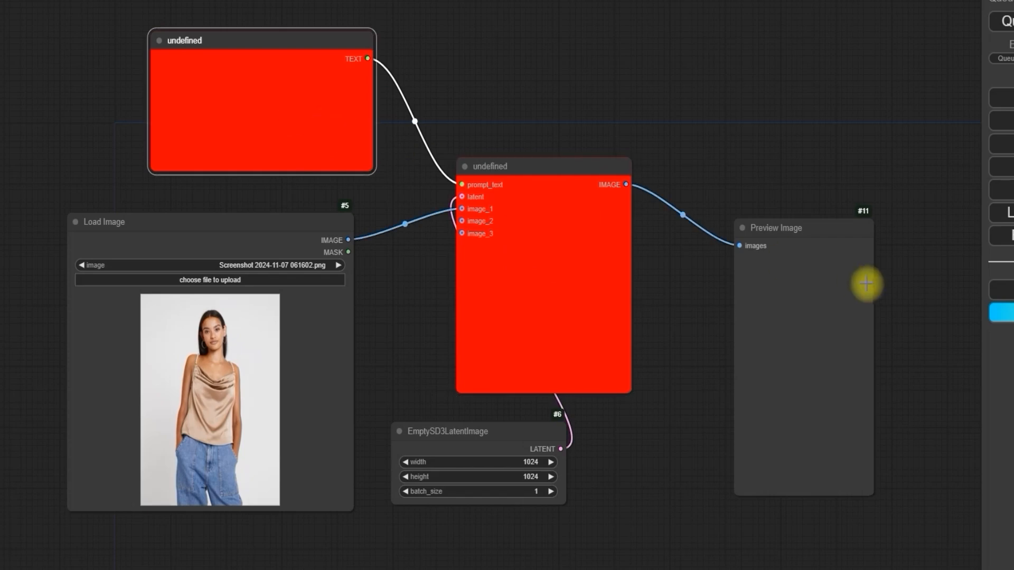
Step: Install the missing custom node OmniGen-ComfyUI through ComfyUI Manager, accept the browser prompt and dismiss the Missing Node Types message
click(1008, 290)
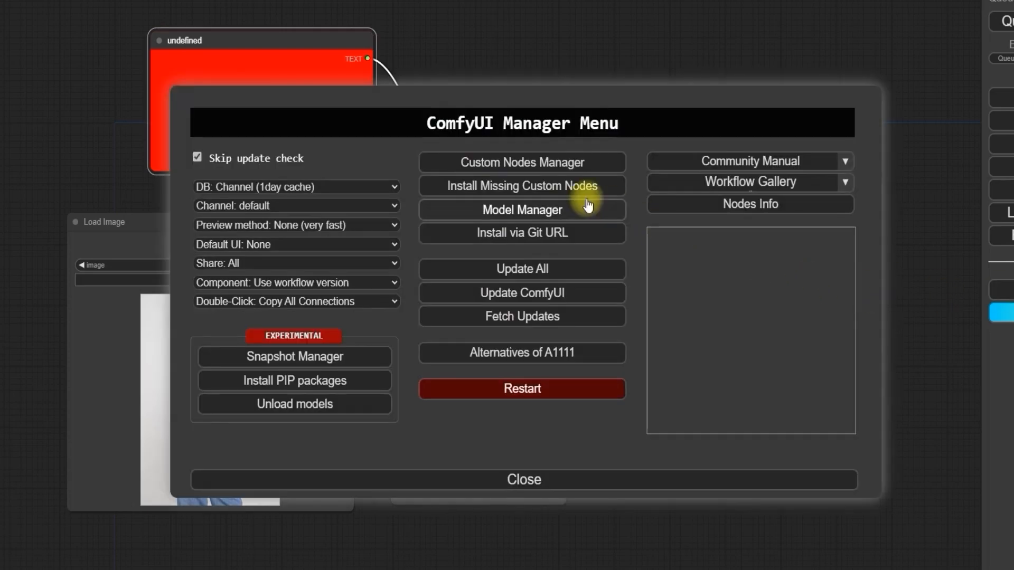
click(474, 196)
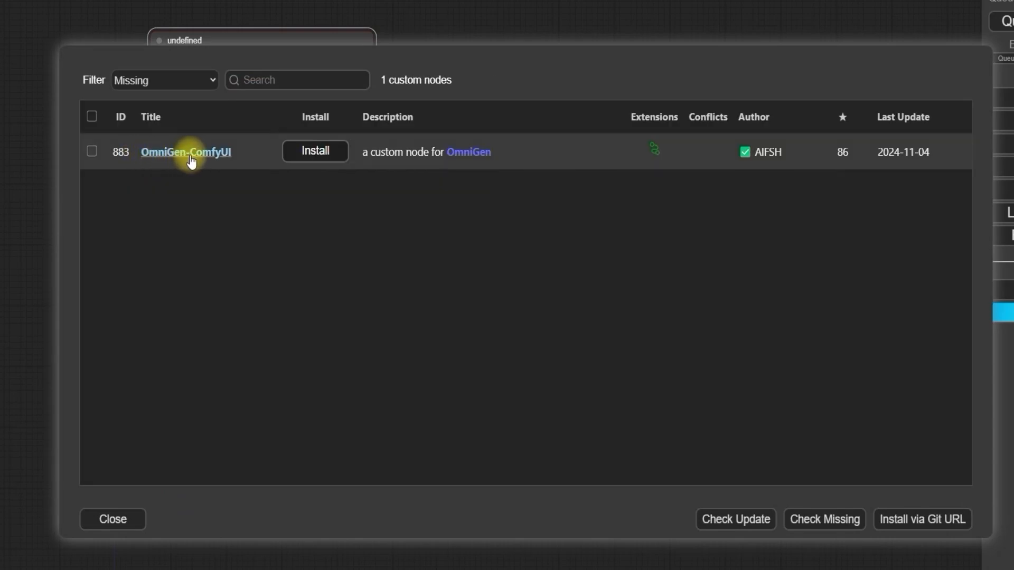
click(316, 151)
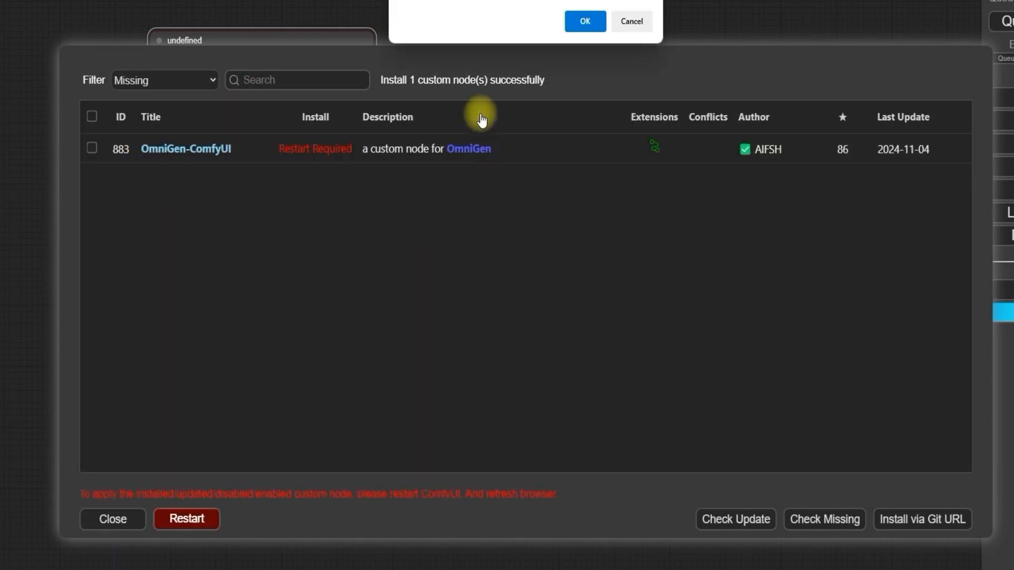
click(584, 23)
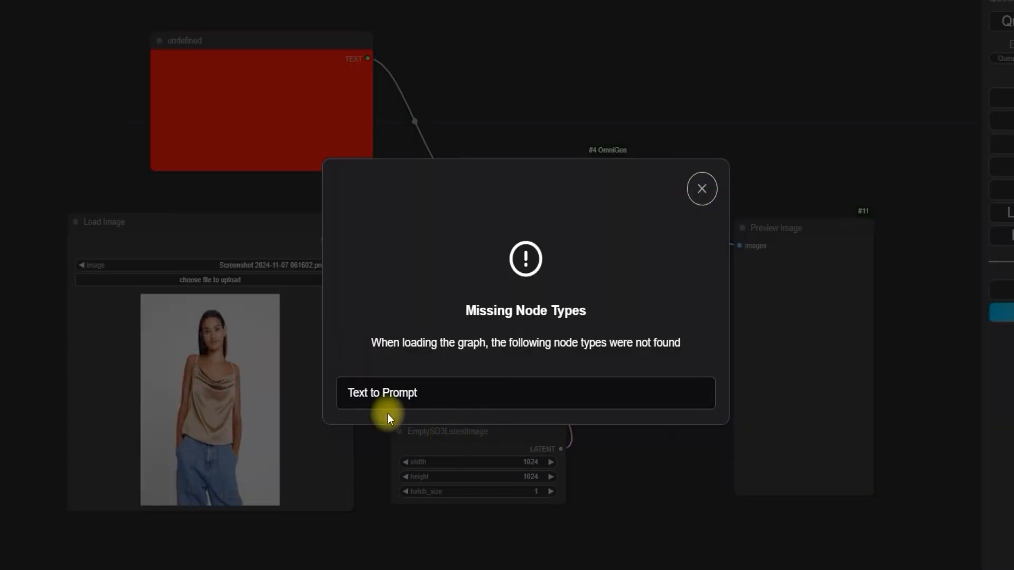
click(703, 187)
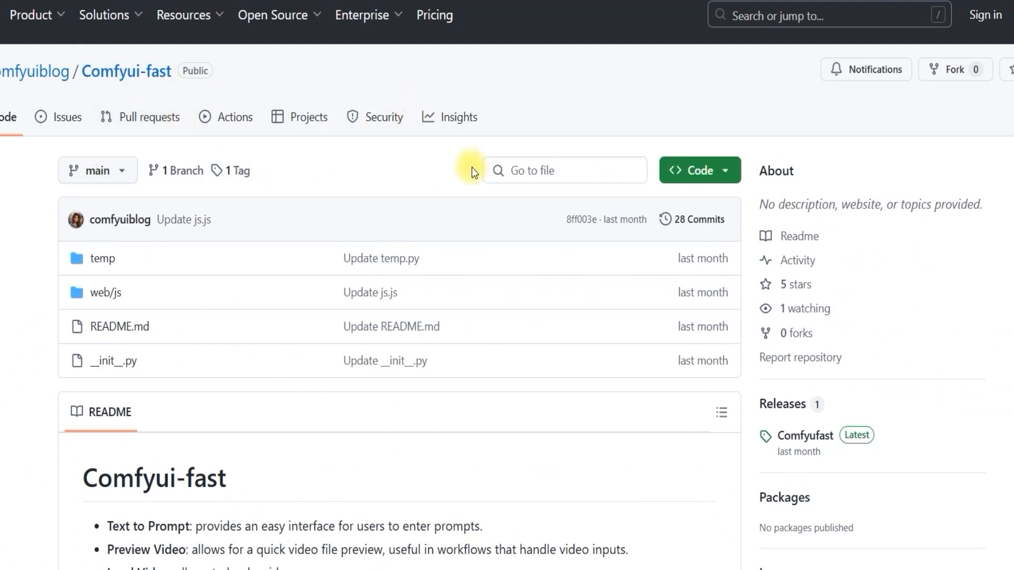
Step: Copy the Comfyui-fast repository's HTTPS clone URL and open a command prompt in ComfyUI's custom_nodes folder
click(701, 170)
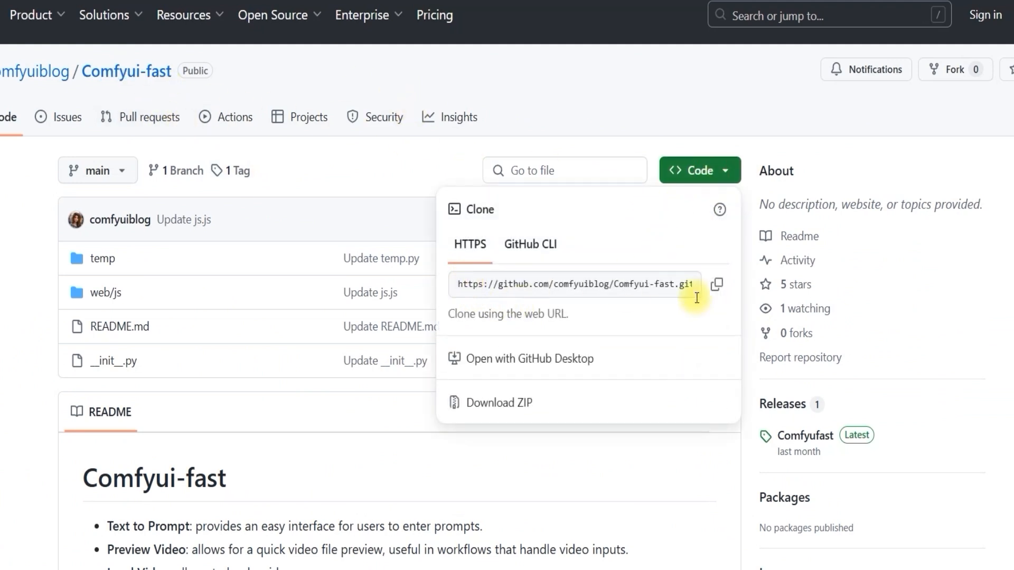
click(716, 285)
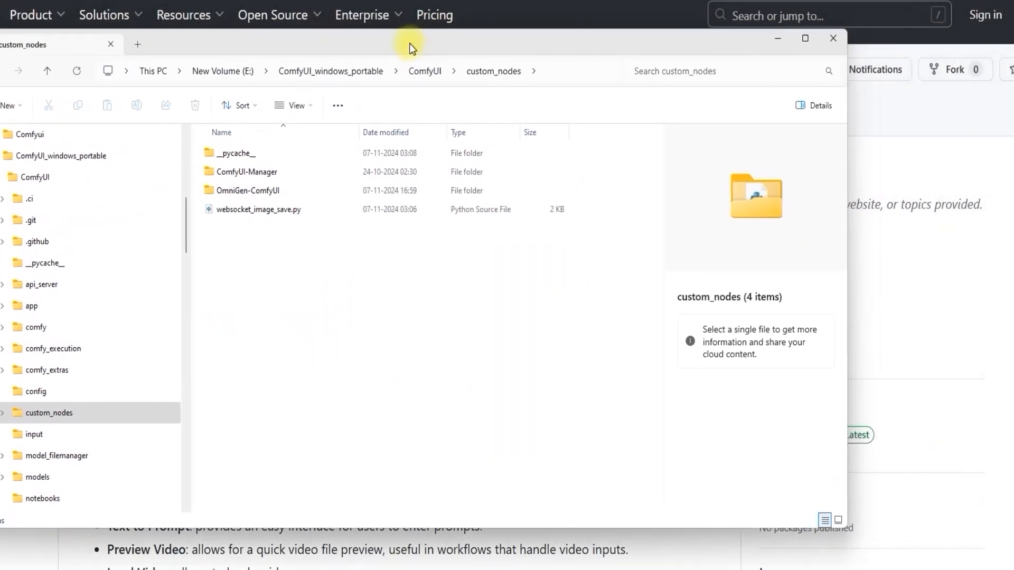
drag(831, 526, 1013, 528)
click(566, 73)
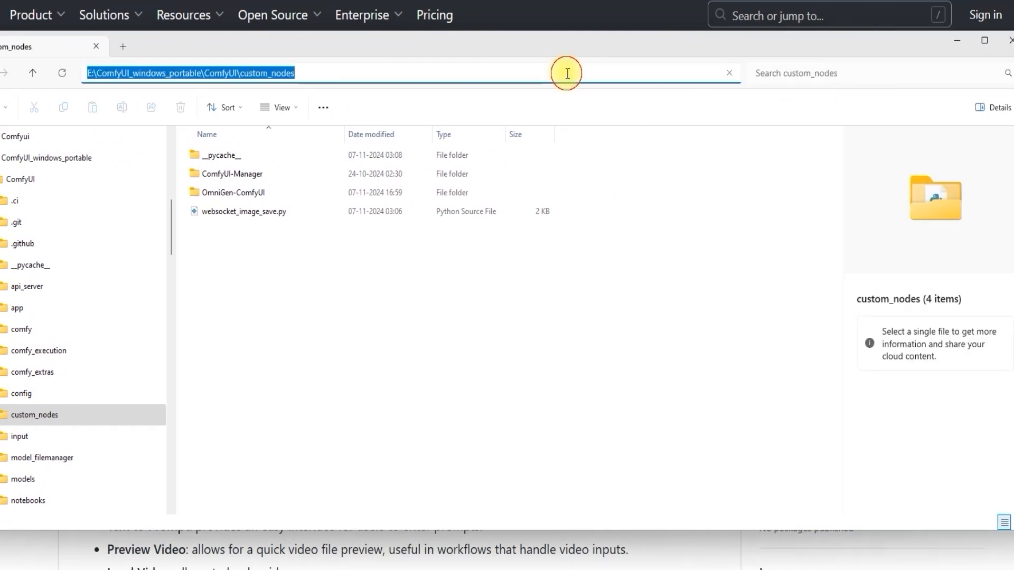
text(cmd)
key(Return)
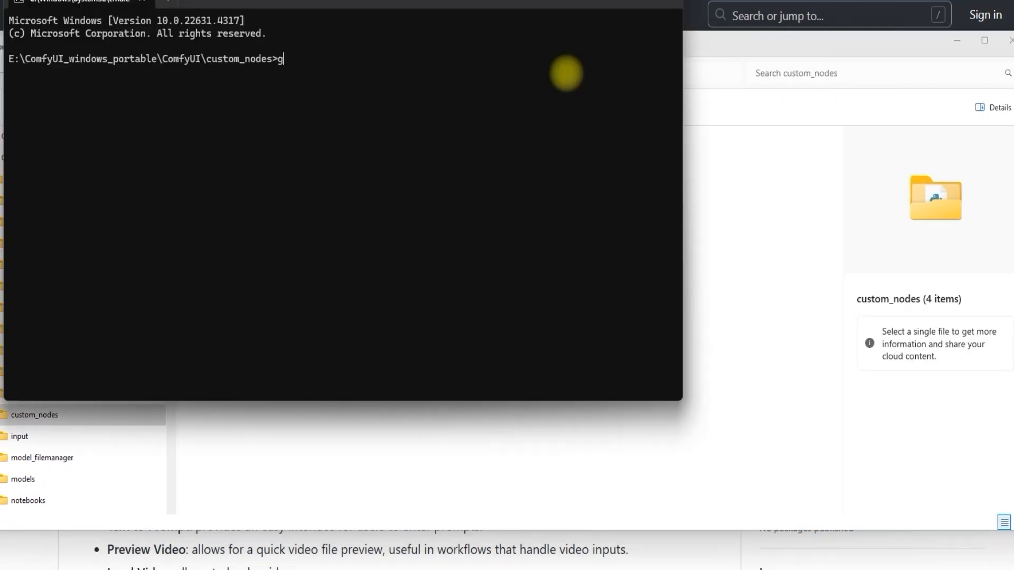
text(git clone https://github.com/comfyuiblog/Comfyui-fast.git)
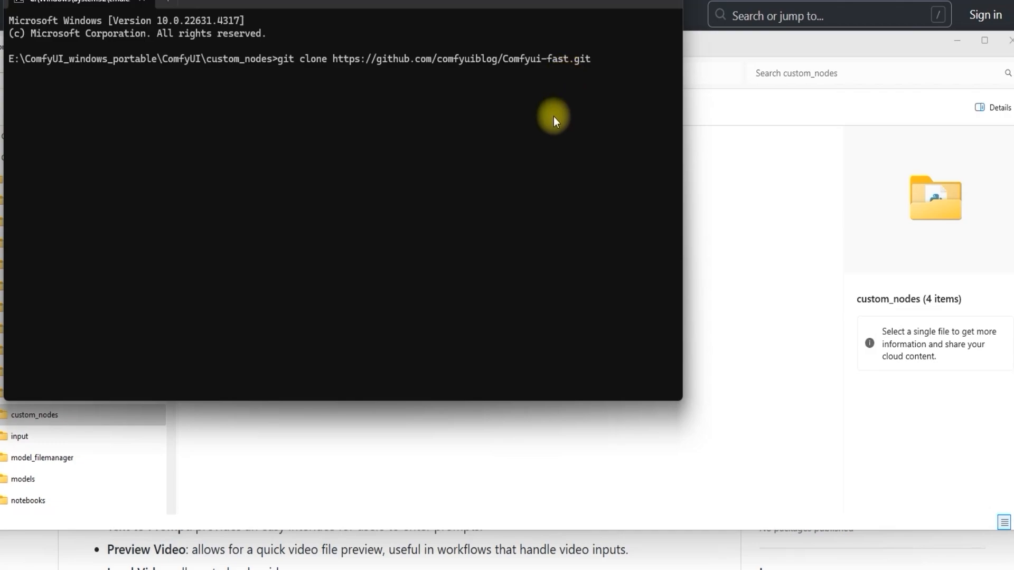
key(Return)
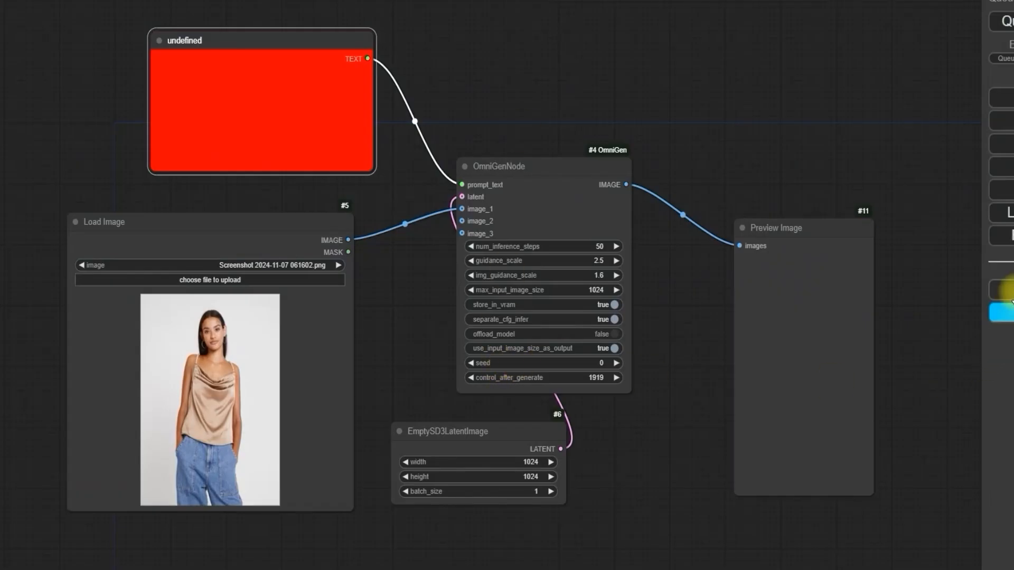
click(1000, 300)
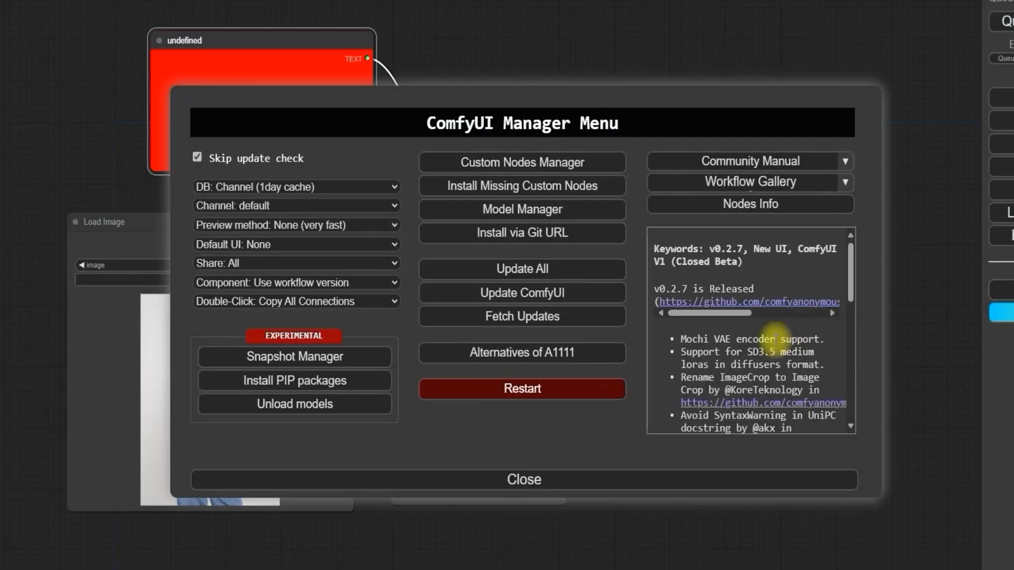
click(516, 389)
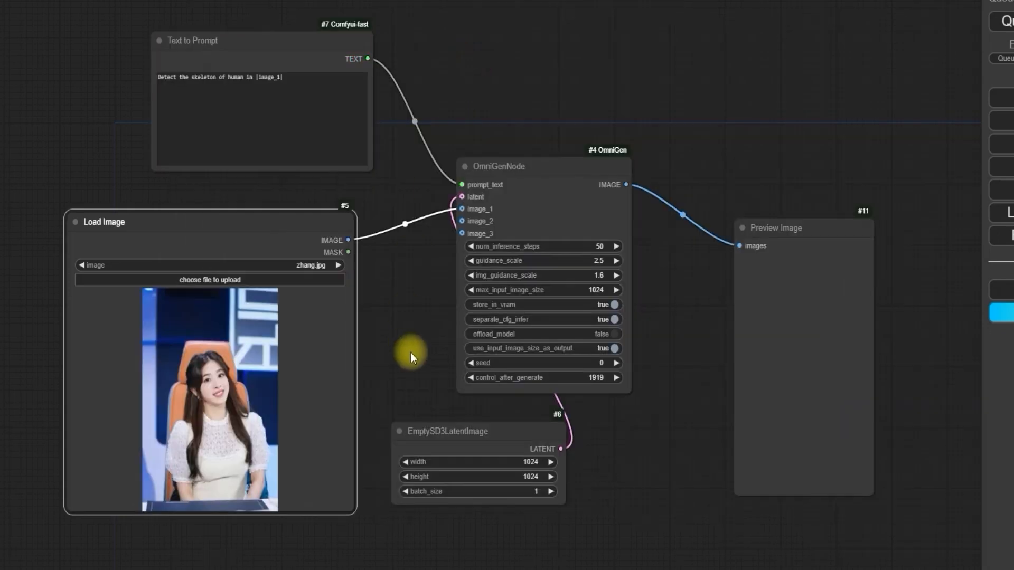
Step: Examine the loaded workflow's node connections, the OmniGenNode settings from num_inference_steps to control_after_generate, and the Load Image input
drag(441, 311, 395, 354)
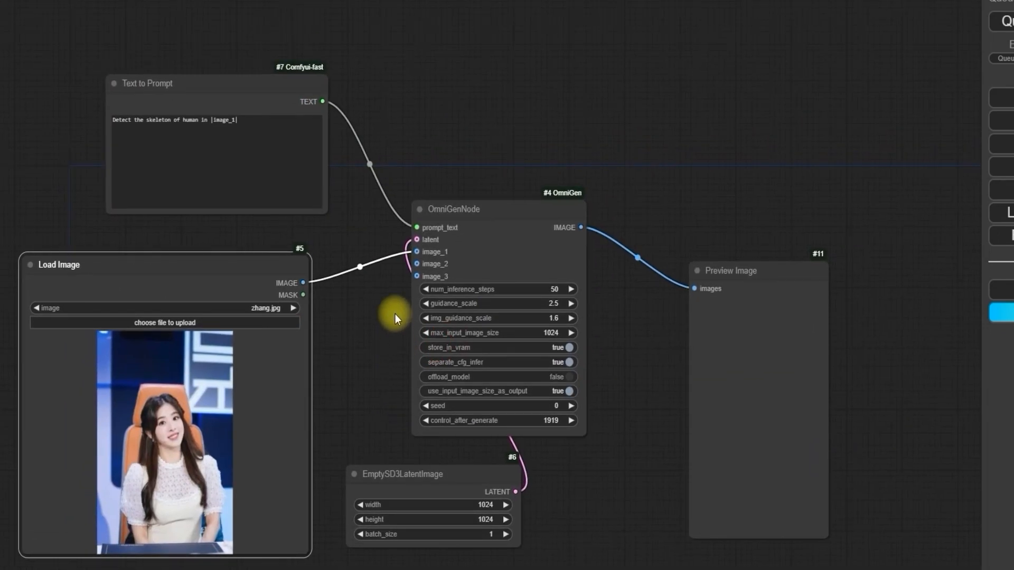
scroll(395, 314, up, 4)
scroll(395, 313, down, 2)
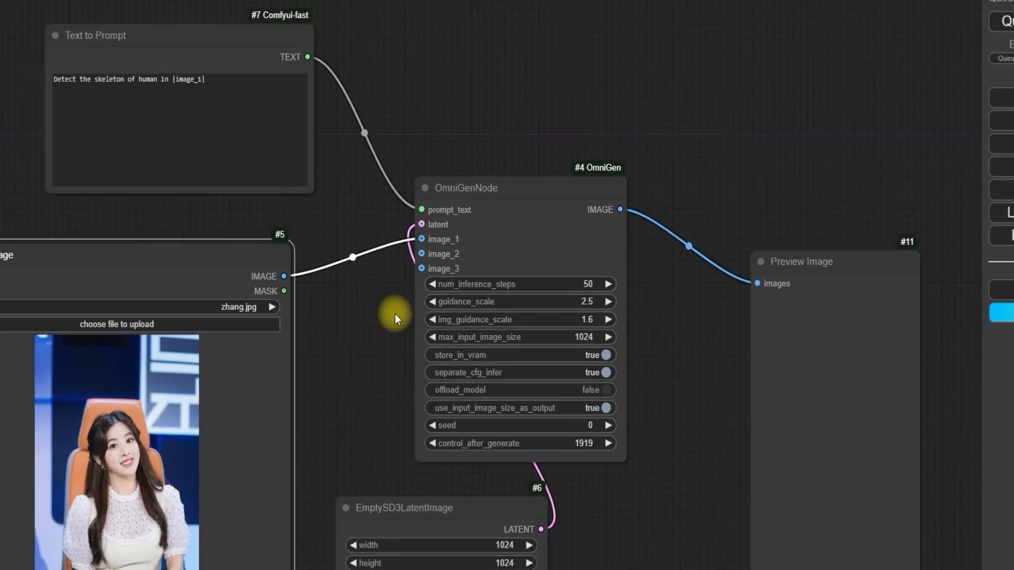
click(395, 314)
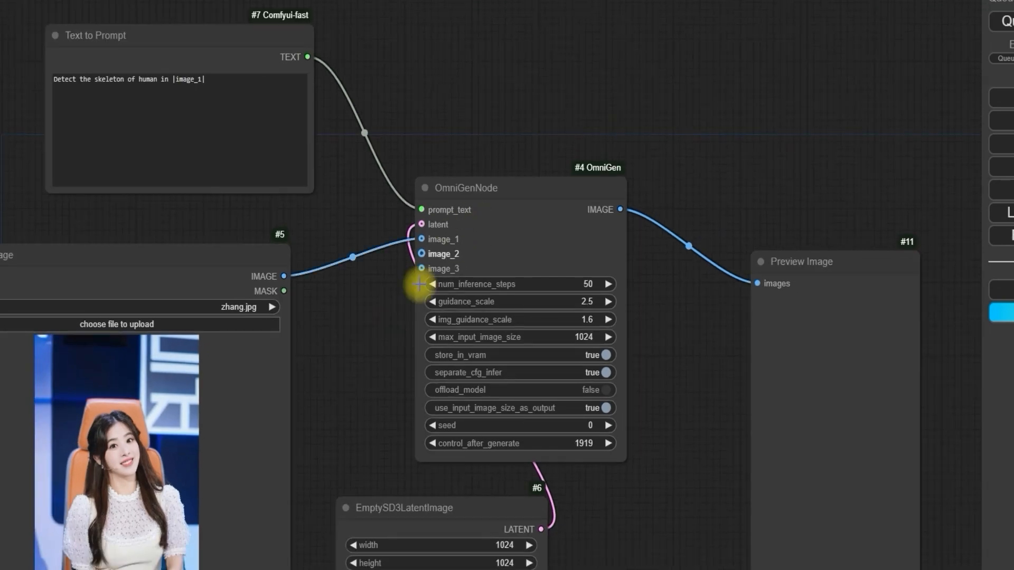
drag(394, 334, 263, 299)
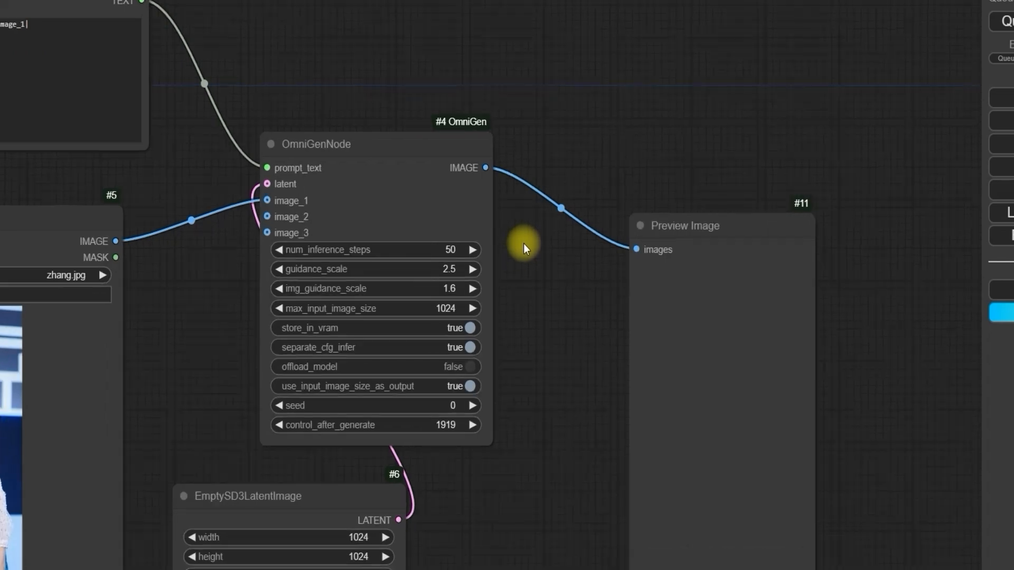
scroll(524, 243, up, 3)
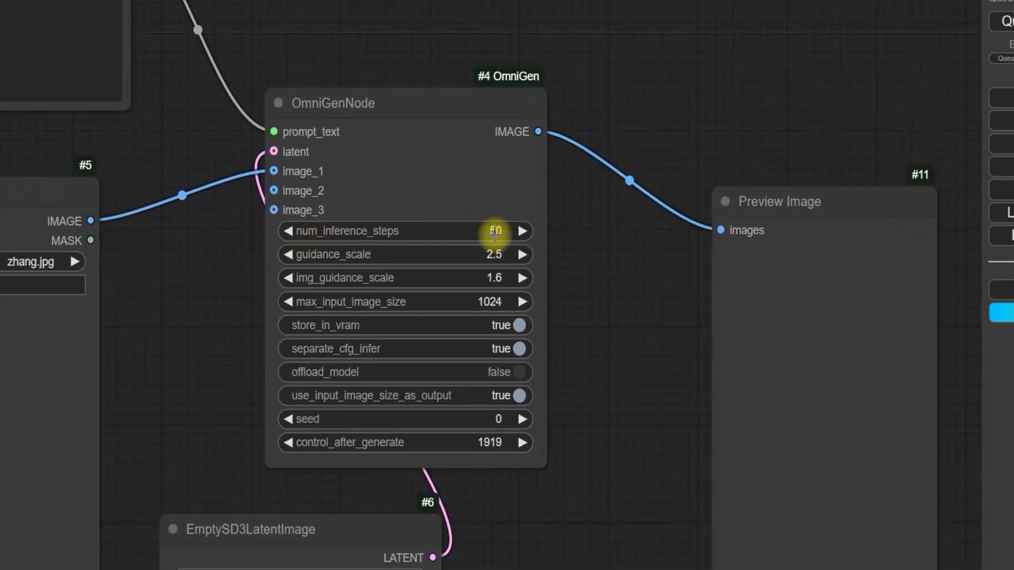
scroll(589, 259, up, 3)
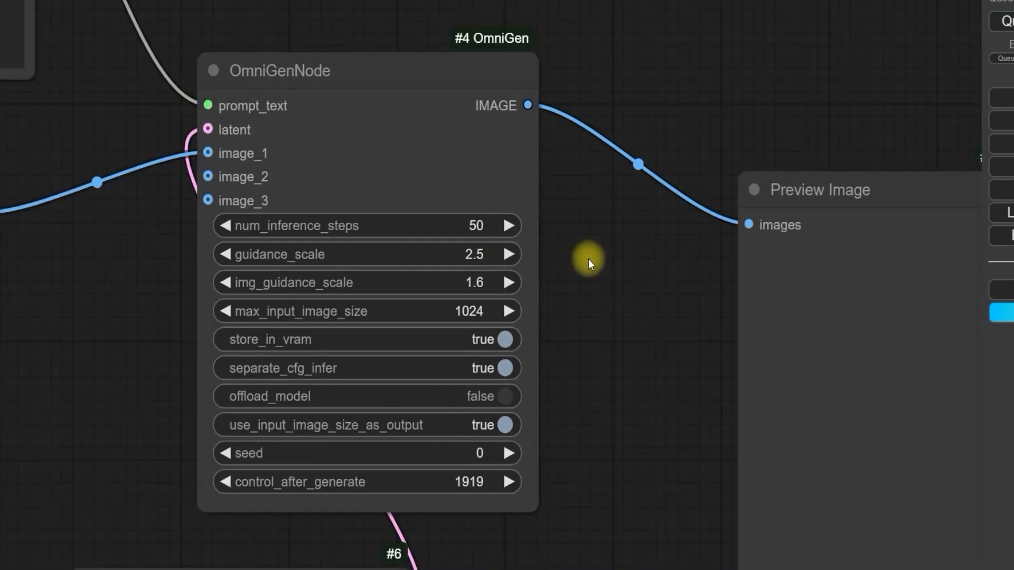
drag(589, 258, 631, 275)
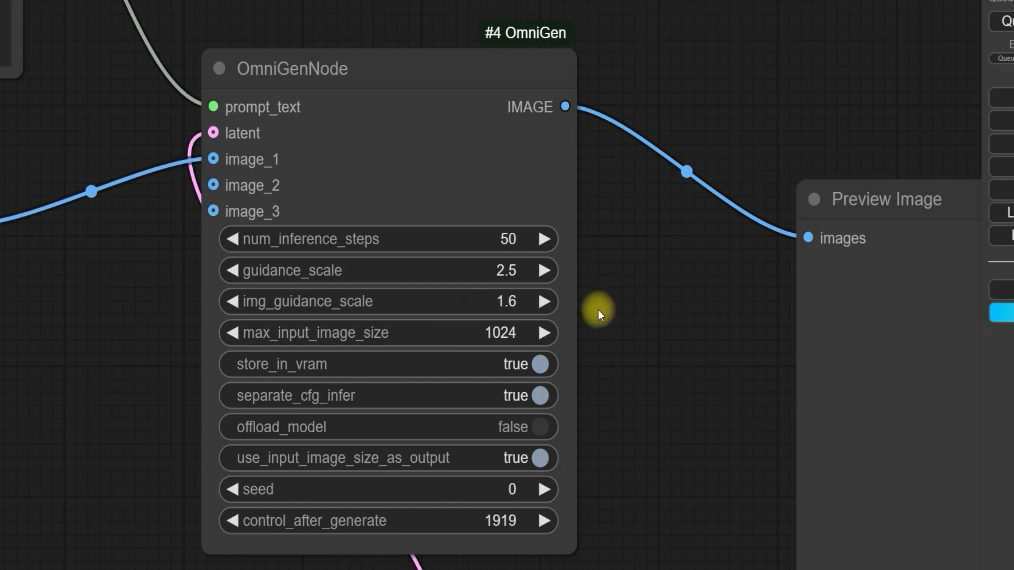
scroll(598, 310, down, 1)
drag(616, 381, 629, 317)
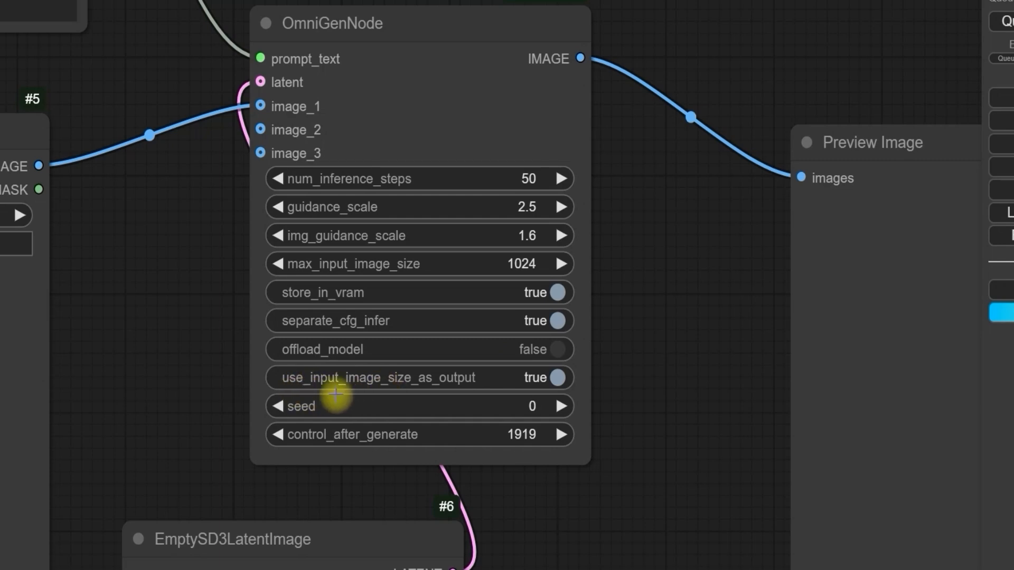
scroll(421, 380, down, 5)
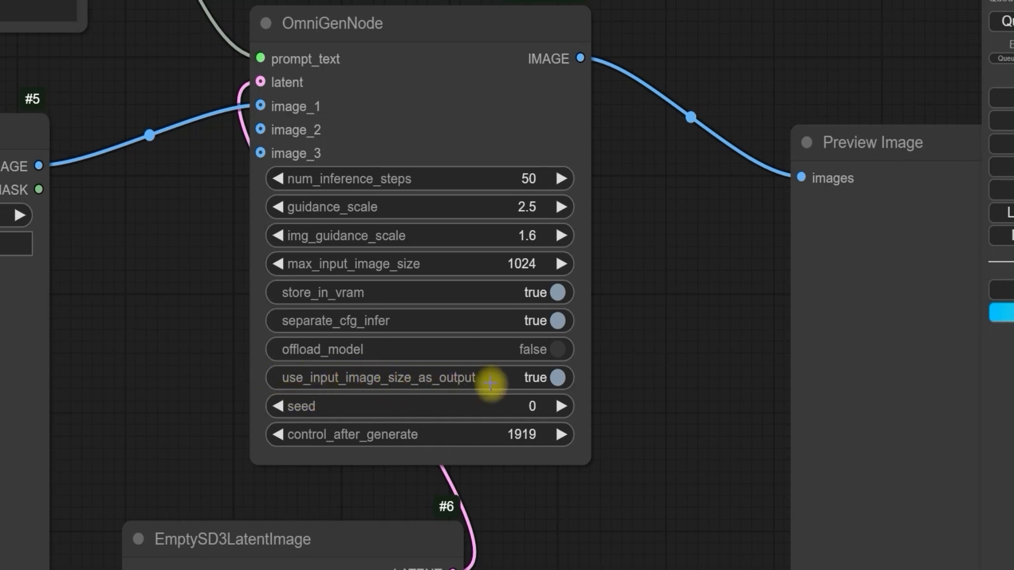
scroll(403, 332, up, 1)
mouse_move(463, 430)
mouse_down()
mouse_move(408, 440)
mouse_move(464, 436)
mouse_up()
click(200, 379)
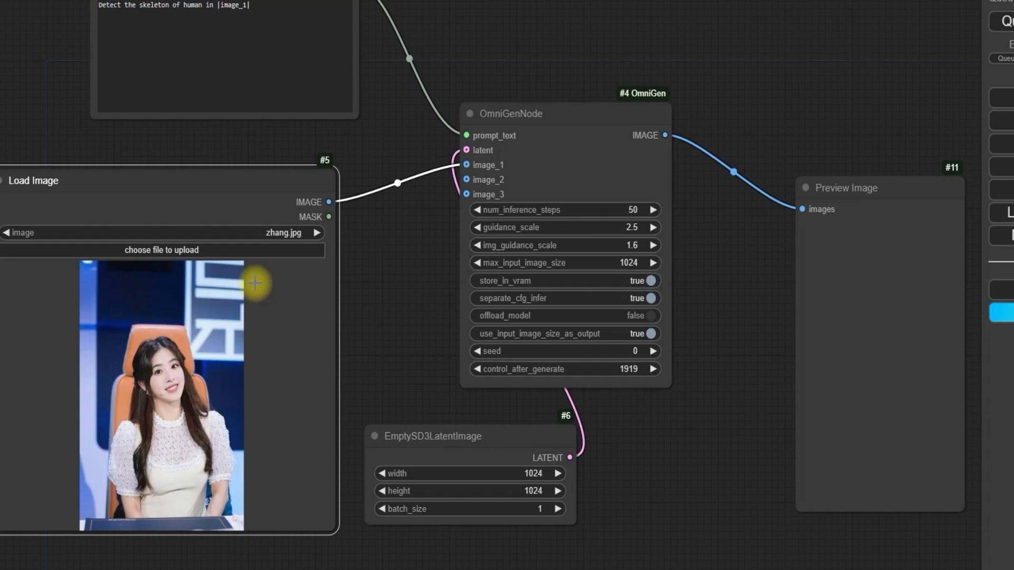
drag(358, 391, 298, 334)
scroll(372, 402, up, 2)
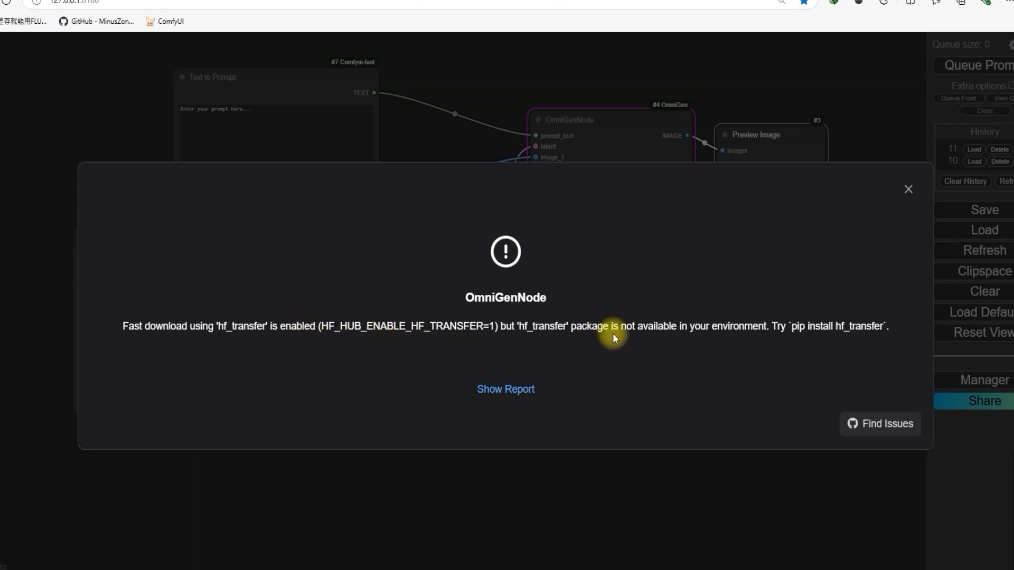
Step: Copy the suggested command "pip install hf_transfer" from the OmniGenNode error message
drag(883, 326, 793, 324)
right_click(802, 327)
click(816, 336)
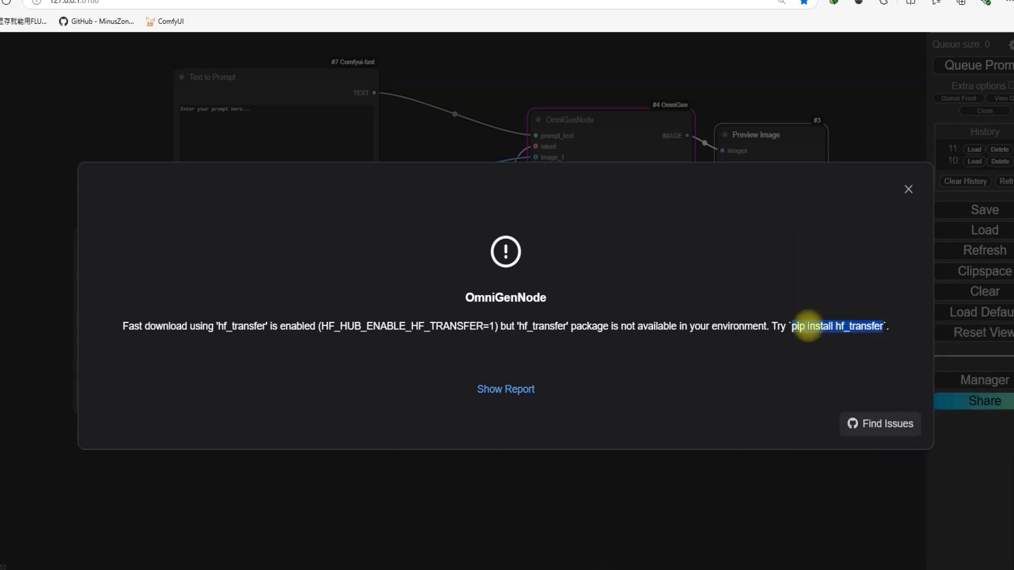
Step: Switch to File Explorer and open a command prompt in the python_embeded folder of ComfyUI_windows_portable
click(544, 569)
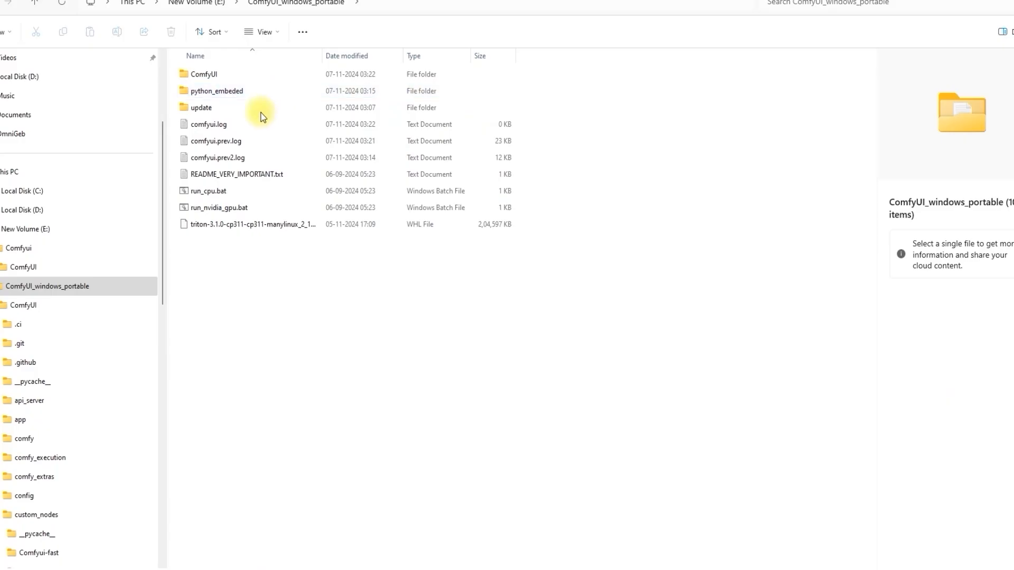
double_click(230, 94)
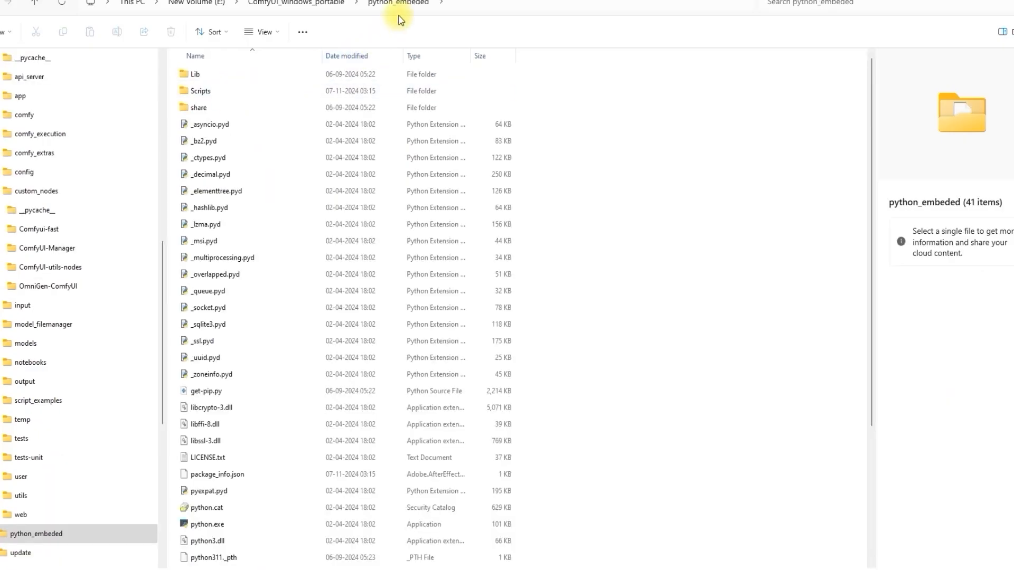
click(463, 5)
text(cmd)
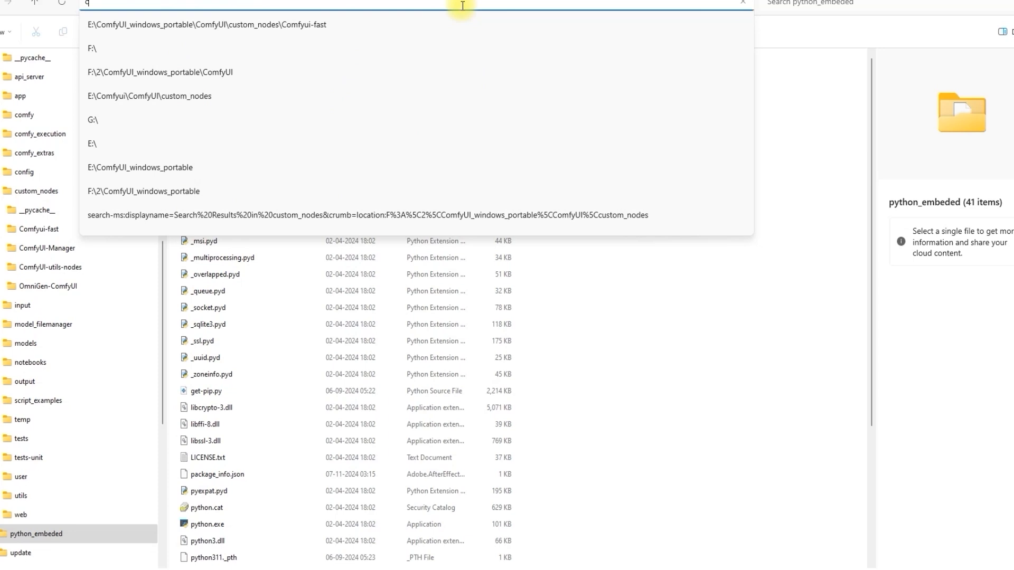
key(Return)
drag(385, 42, 501, 157)
Step: Install the hf_transfer package by running "python.exe -m pip install hf_transfer" in the command prompt
text(pyt)
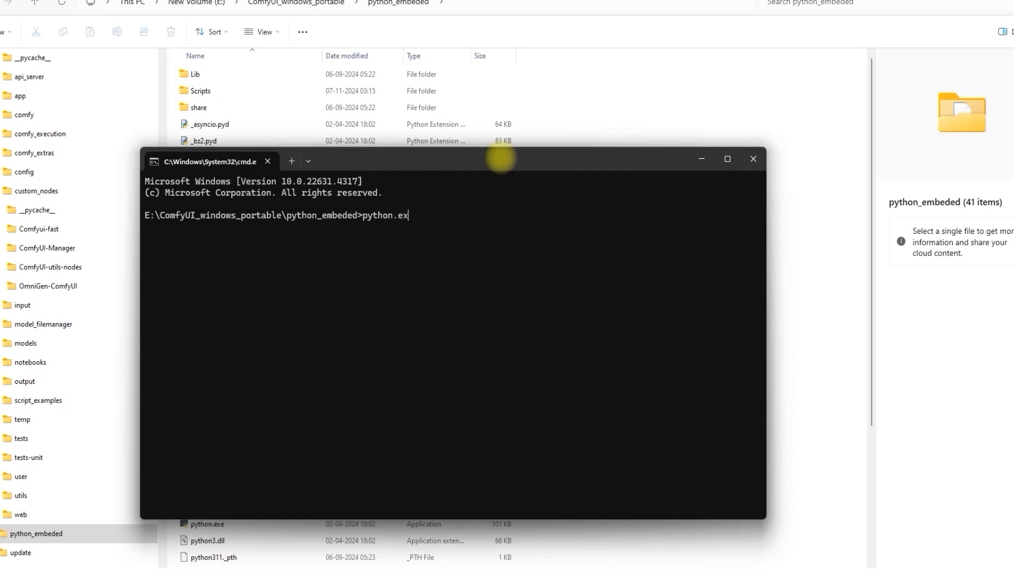
text(hon.exe -m pip install hf_transfer)
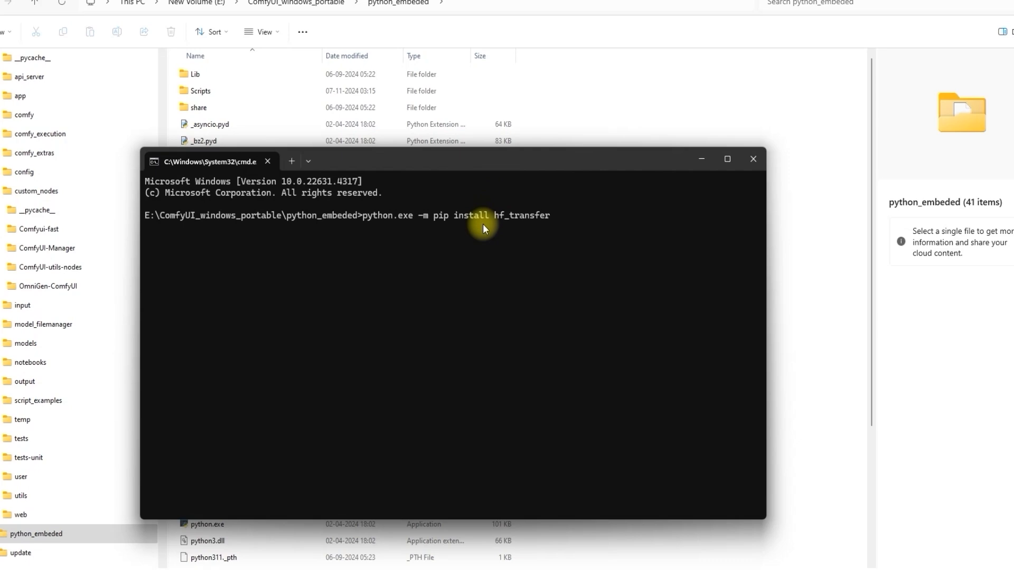
key(Return)
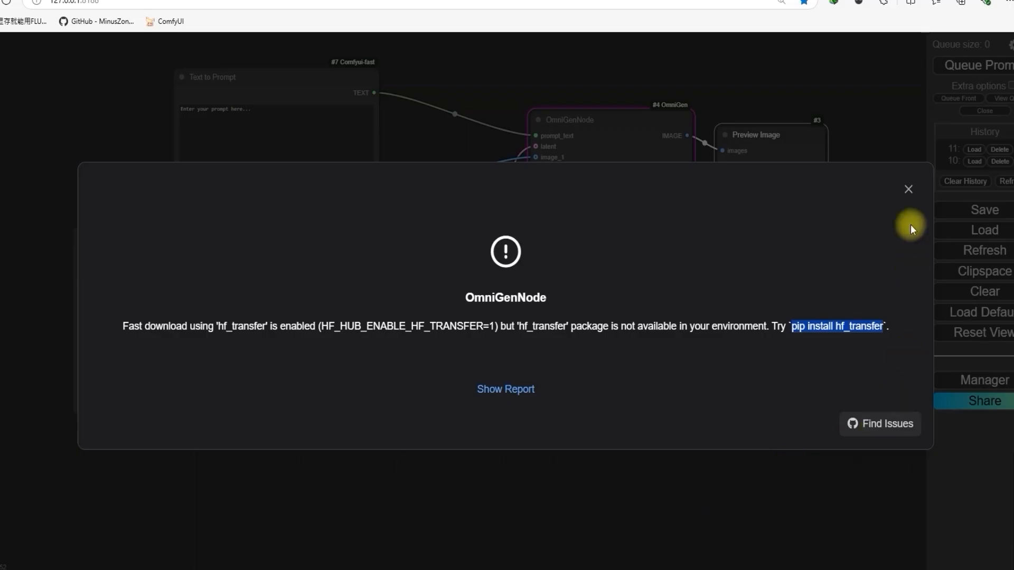
Step: Switch back to ComfyUI in the browser and restart it through the ComfyUI Manager
click(914, 380)
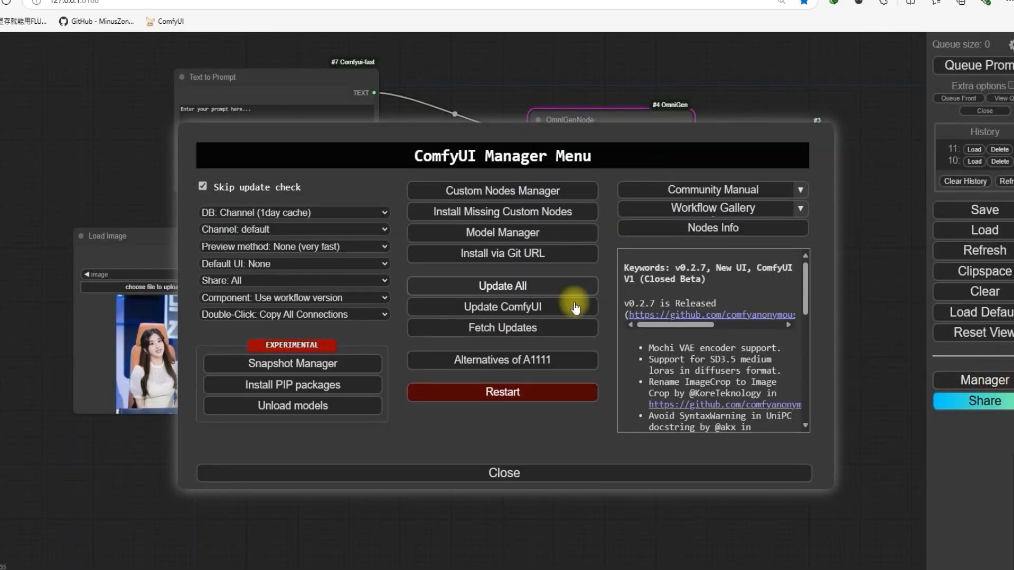
click(504, 399)
click(558, 64)
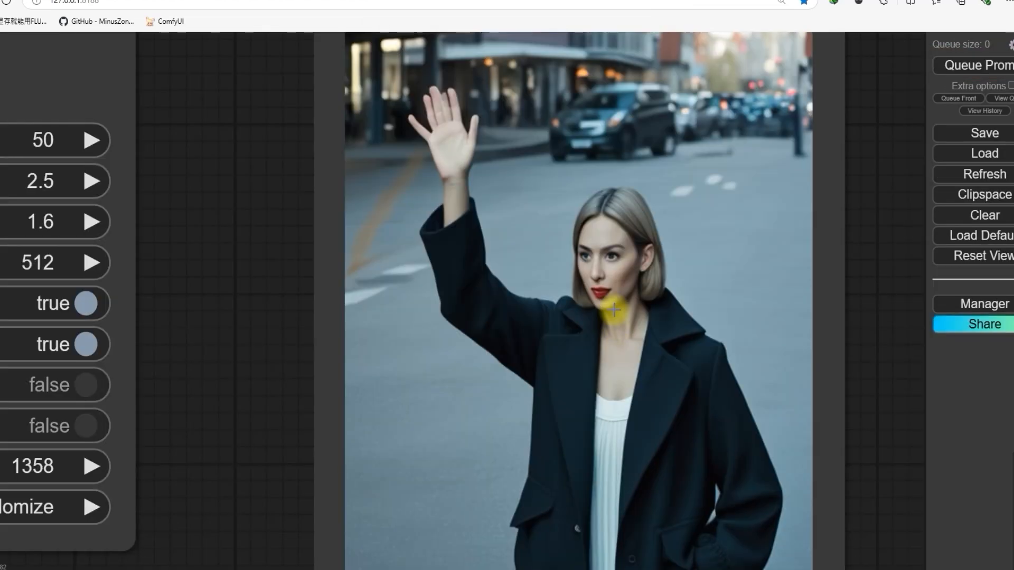
Step: Replace "waves her hand" in the Text to Prompt node with "change to outfit to a black t shirt"
scroll(614, 311, down, 6)
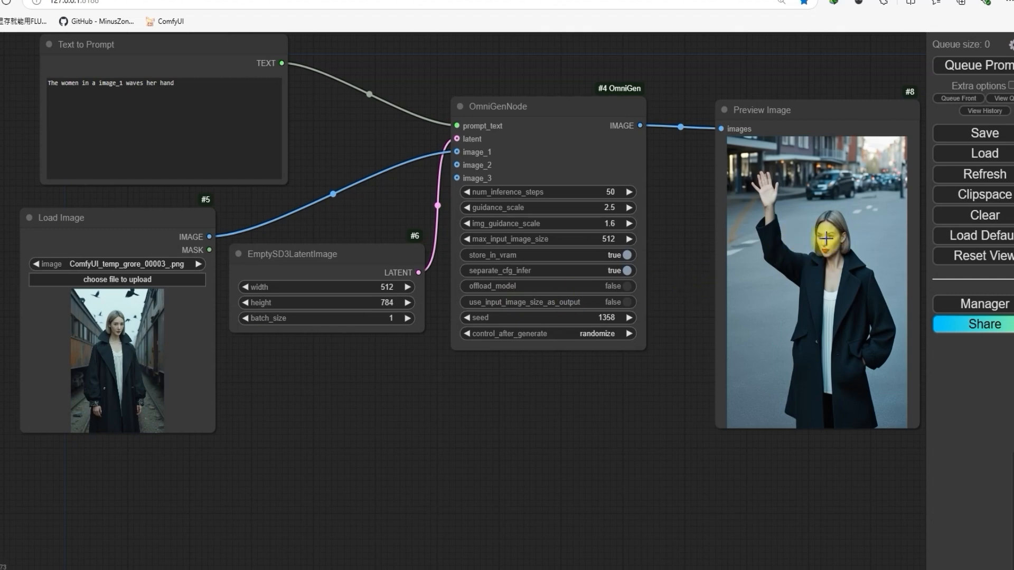
drag(460, 443, 629, 486)
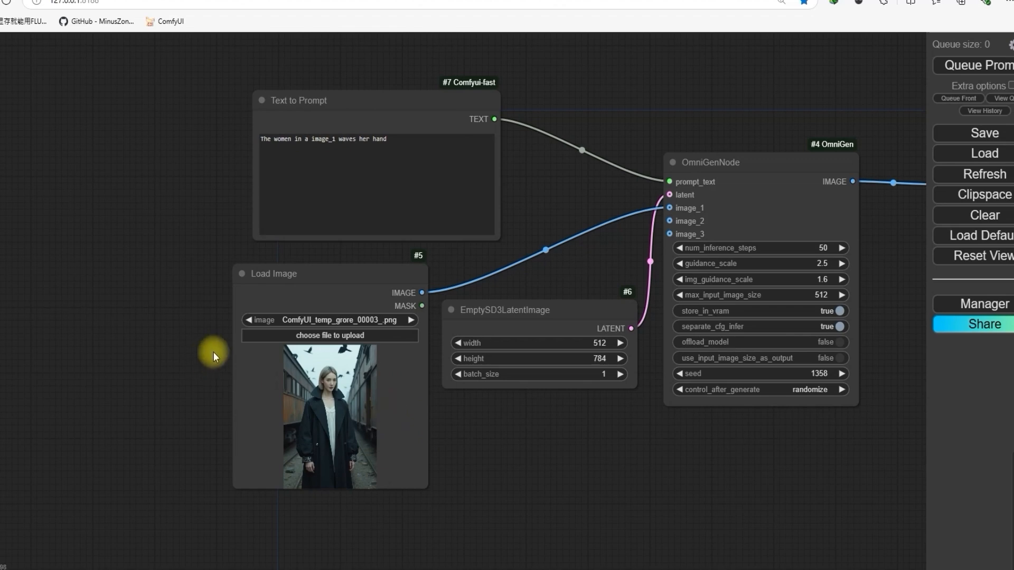
scroll(213, 325, up, 2)
scroll(214, 322, up, 2)
drag(215, 157, 201, 315)
scroll(204, 251, up, 1)
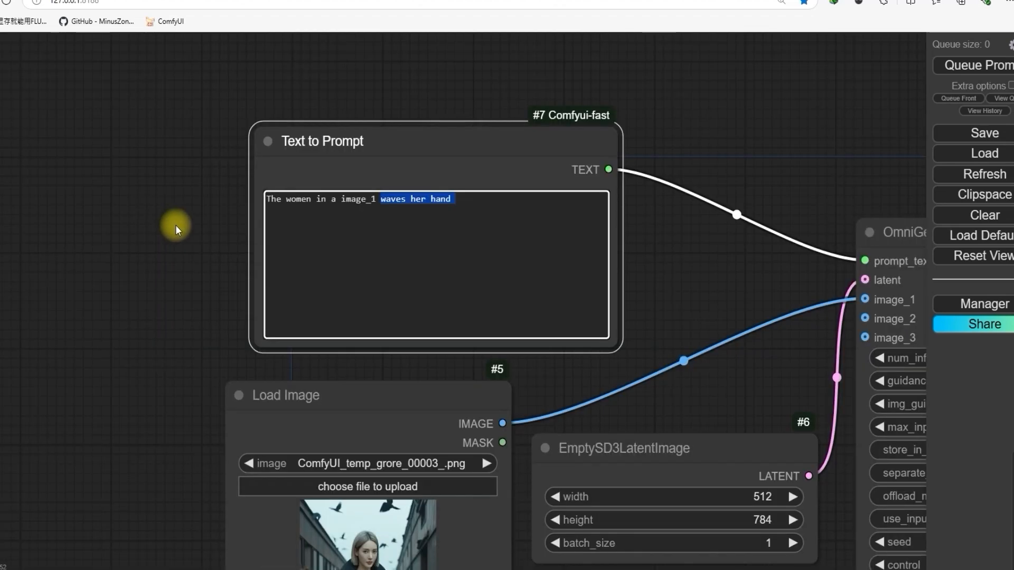
text(change to outfit to a black)
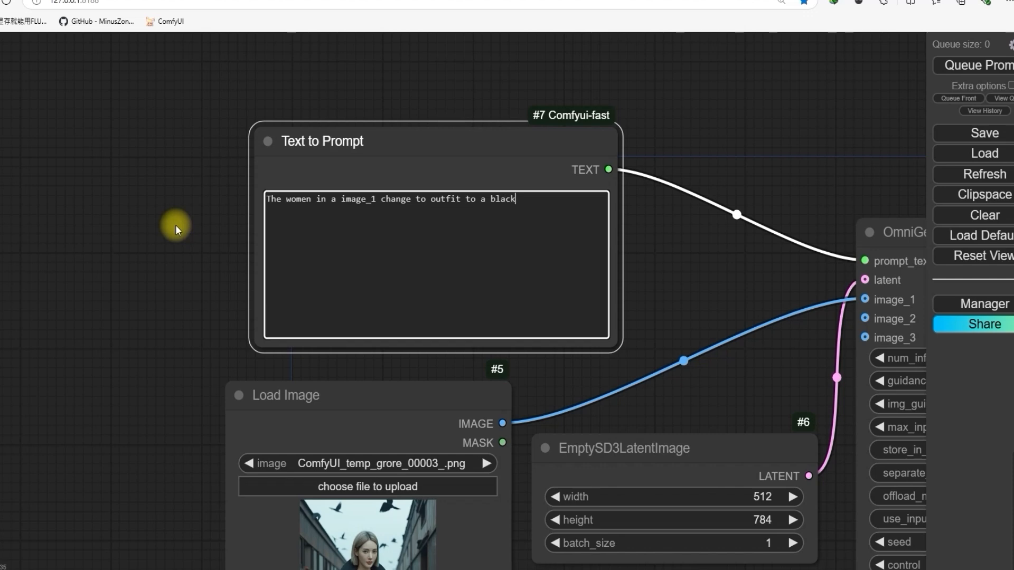
text(rt)
Step: Examine the outfit-change prompt, the workflow connections and the generated picture in the Preview Image node
scroll(659, 266, down, 2)
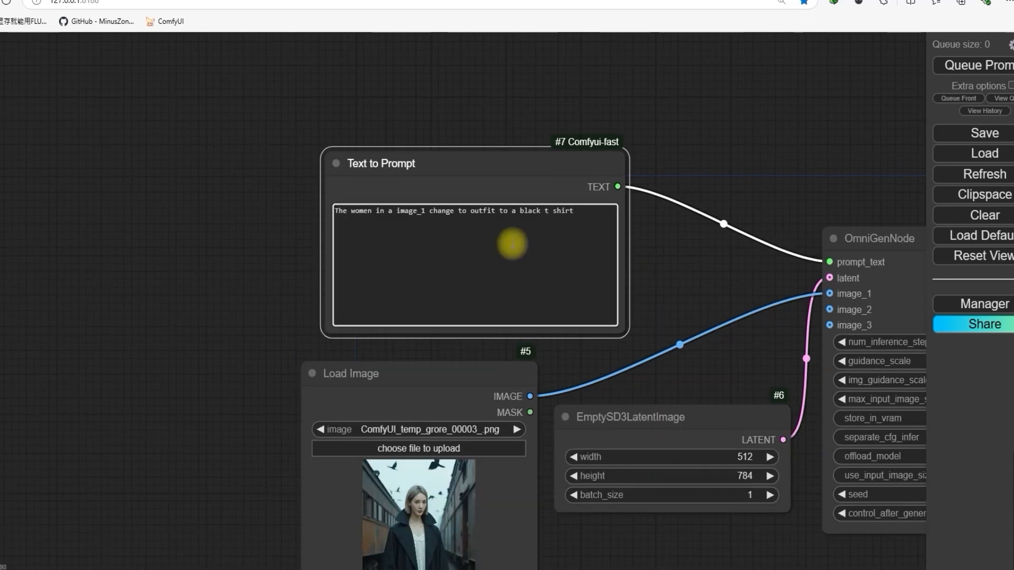
scroll(324, 215, up, 5)
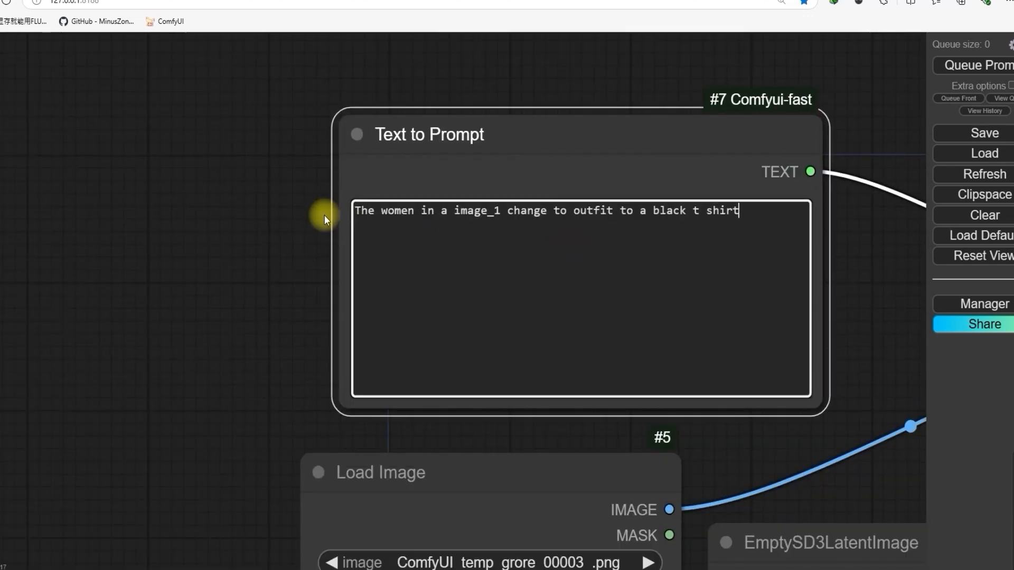
scroll(267, 249, down, 3)
drag(267, 249, 231, 167)
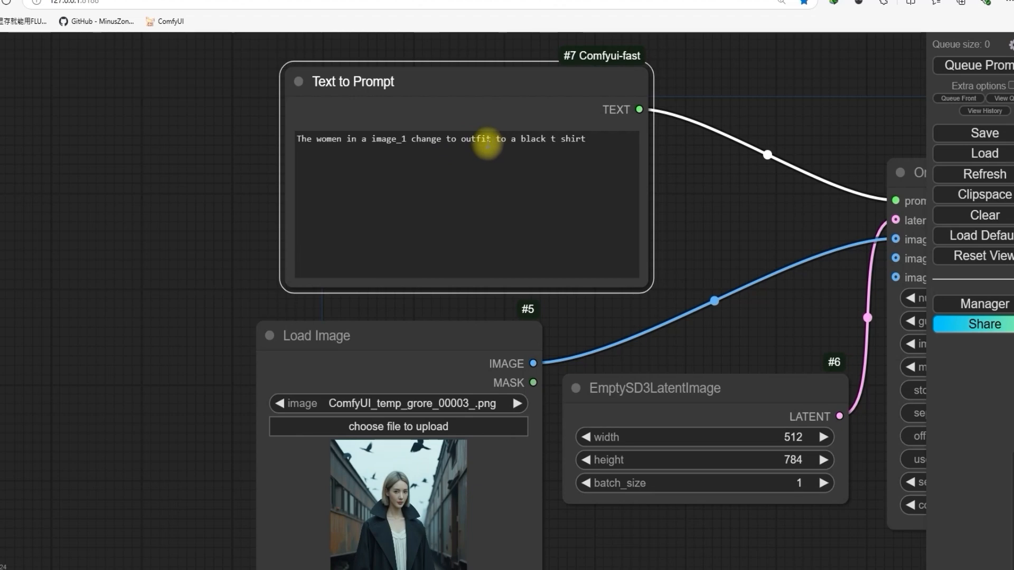
scroll(650, 282, down, 3)
drag(740, 271, 238, 245)
scroll(634, 68, down, 2)
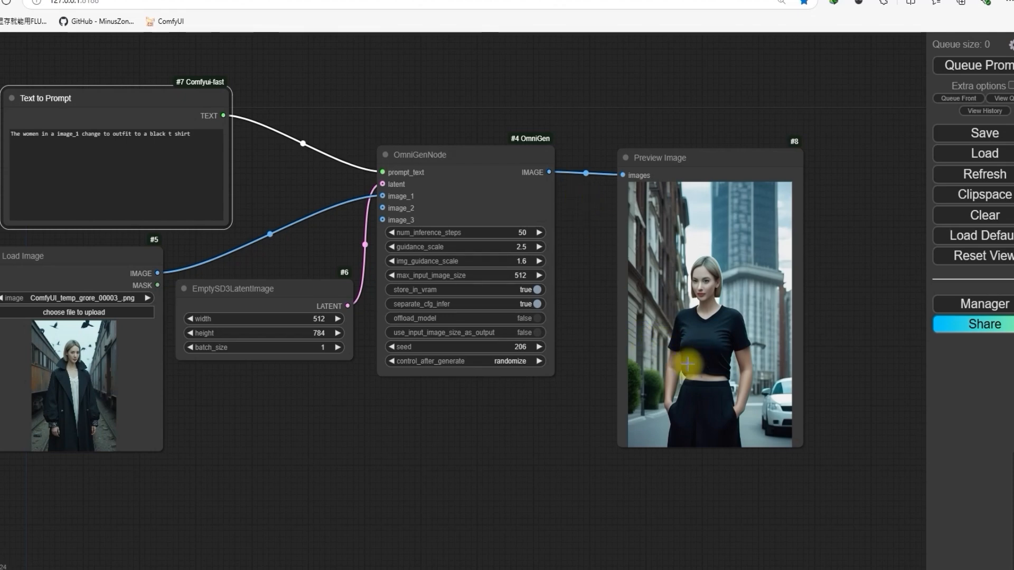
scroll(698, 355, down, 2)
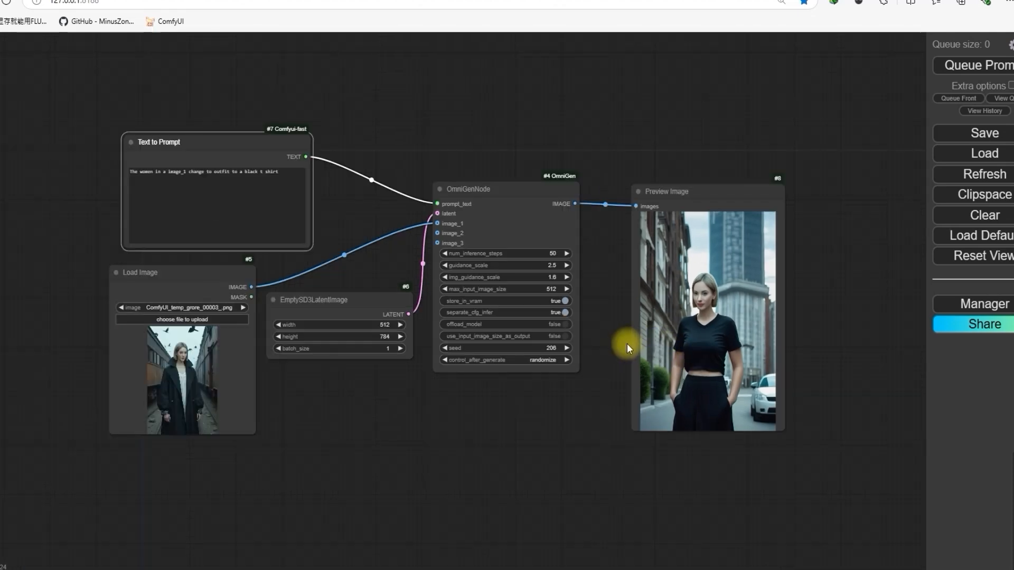
Step: Spread out the workflow by moving the EmptySD3LatentImage node below the OmniGenNode and the Load Image node farther away from it
drag(623, 283, 674, 285)
drag(433, 353, 420, 403)
drag(278, 286, 162, 282)
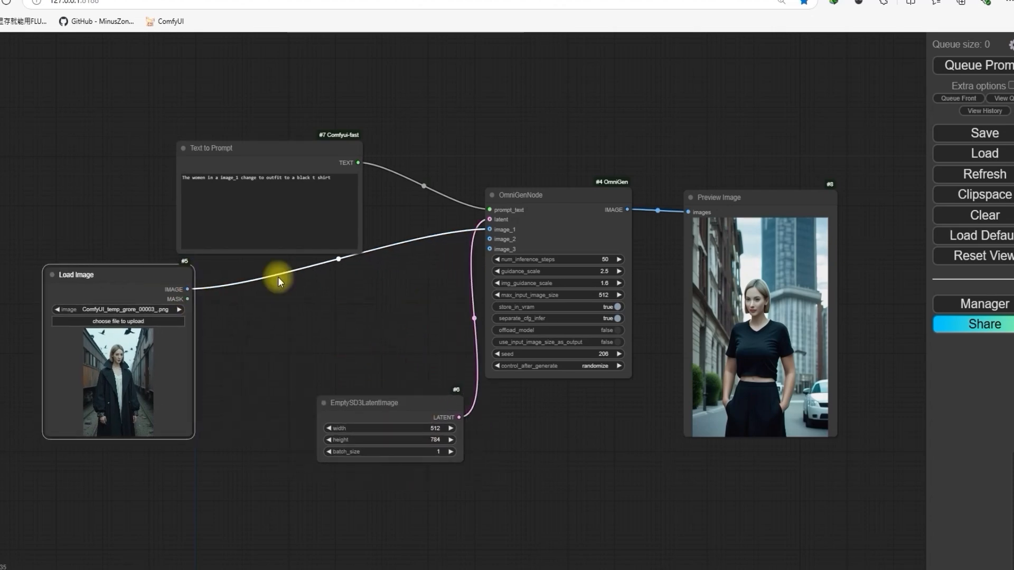
drag(406, 406, 357, 362)
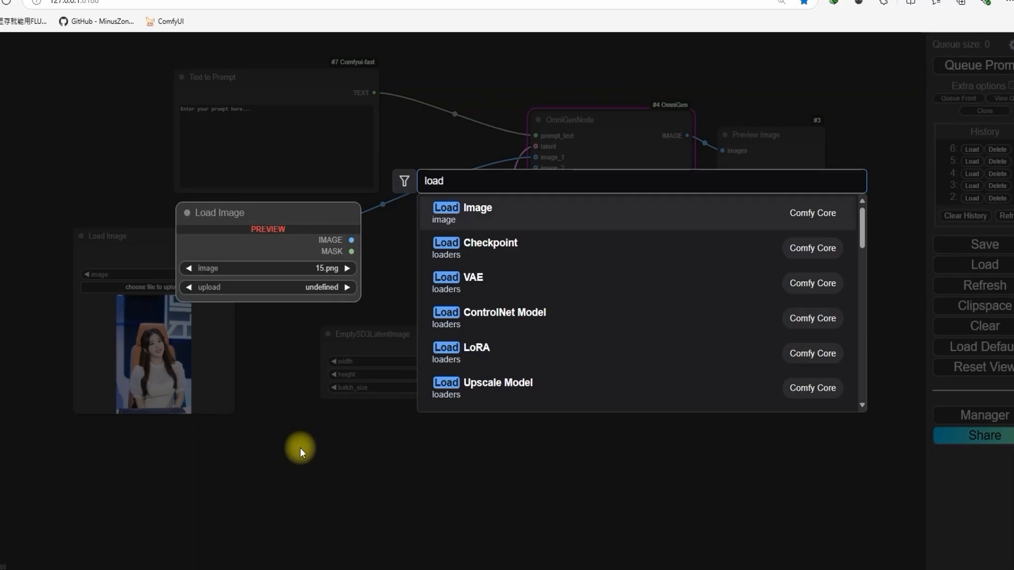
Step: Add a second Load Image node below the first and load Screenshot 2024-11-07 040851.png into it
click(452, 209)
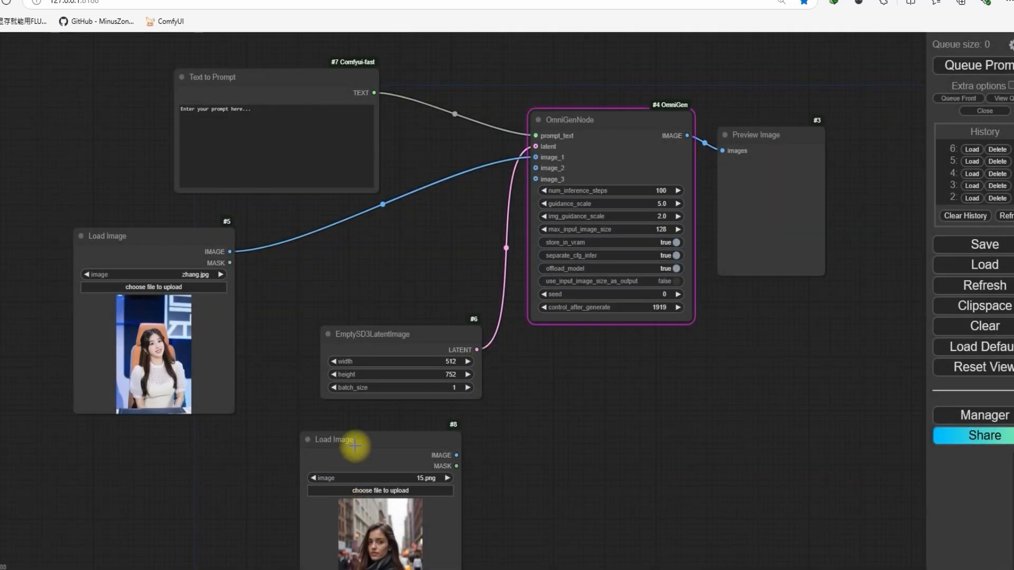
drag(358, 444, 332, 425)
click(338, 471)
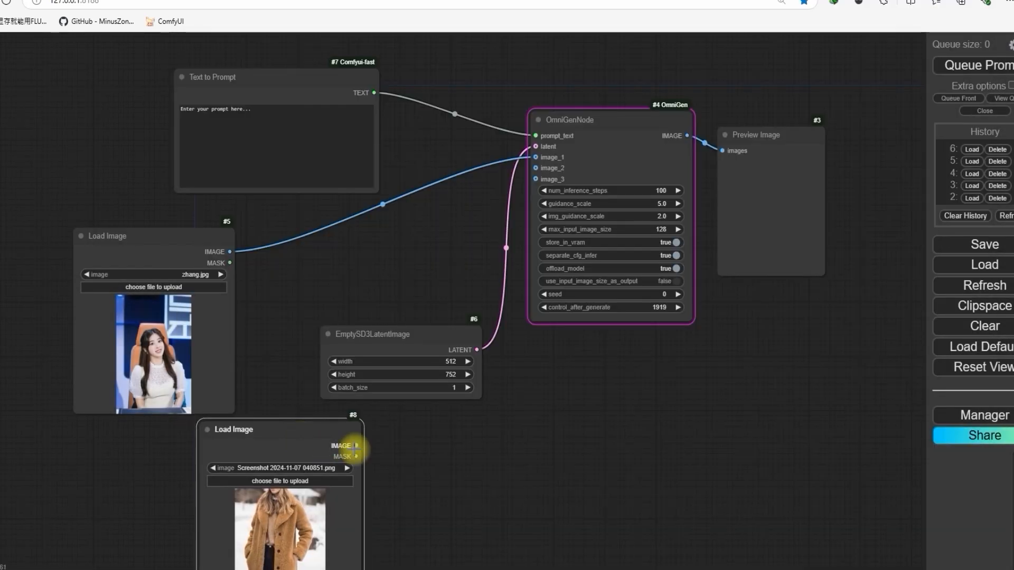
Step: Connect the second Load Image node to the OmniGenNode's image_2 input and move it apart from the EmptySD3LatentImage node
drag(357, 445, 536, 168)
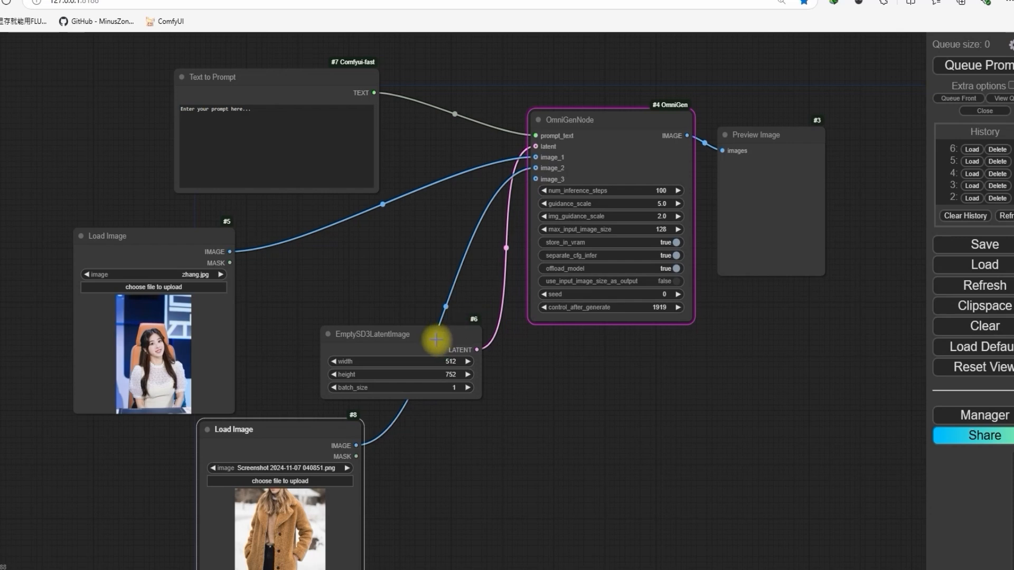
drag(435, 334, 557, 399)
drag(363, 427, 412, 346)
Step: Enter the prompt "use image_2 clothing put on image 1 women" in the Text to Prompt node
click(293, 111)
text(use imafg)
key(ctrl+a)
text(us)
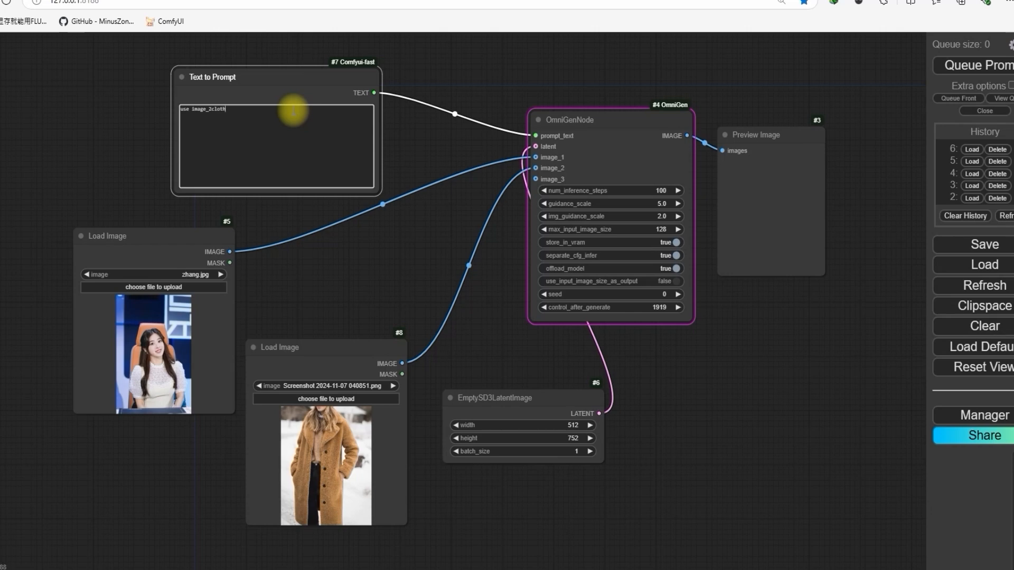
text(ing)
click(211, 111)
click(262, 112)
text(put on image 1 women )
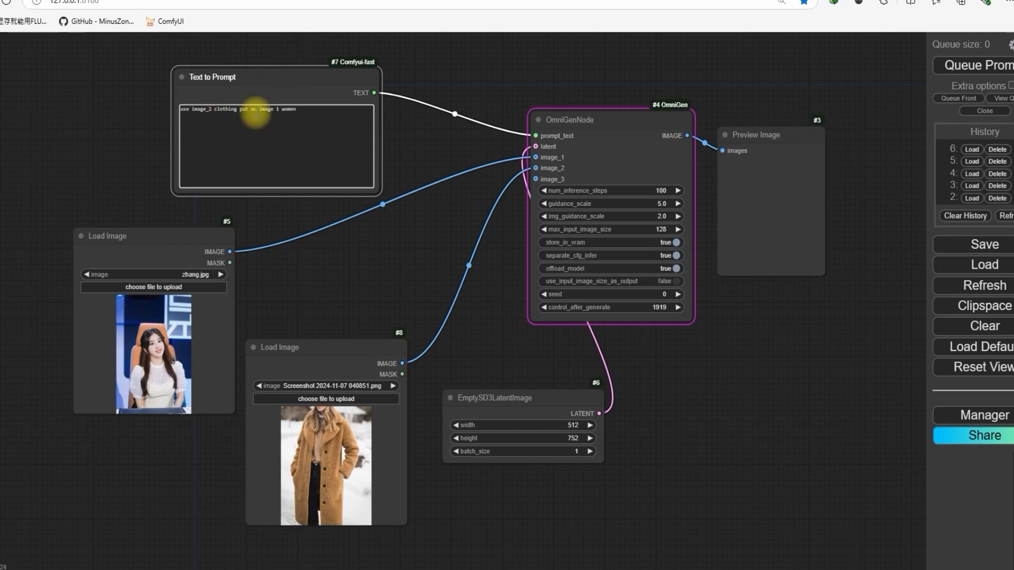
text(for the clothing outfit using the same image background and th)
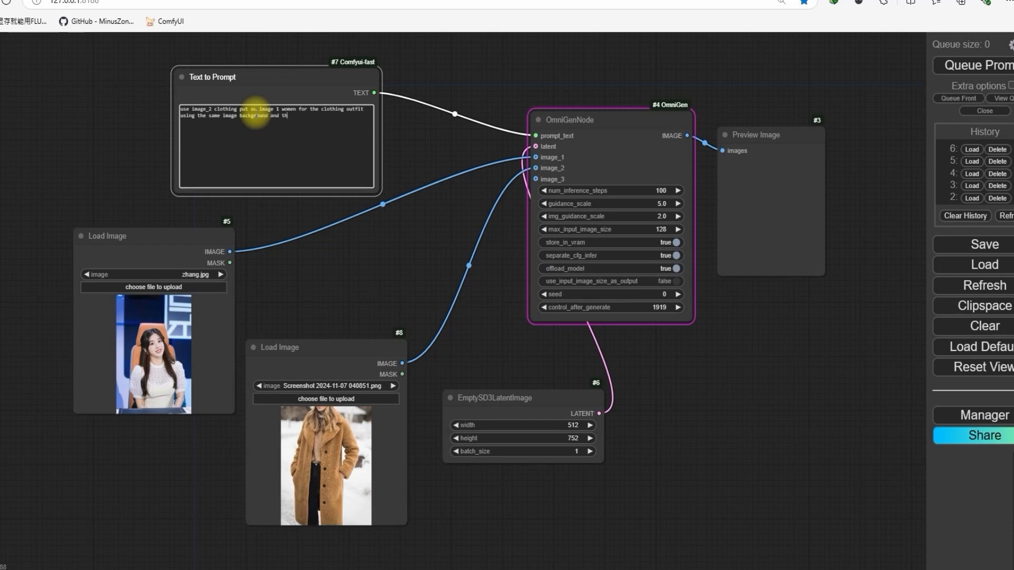
text(e character pose of image)
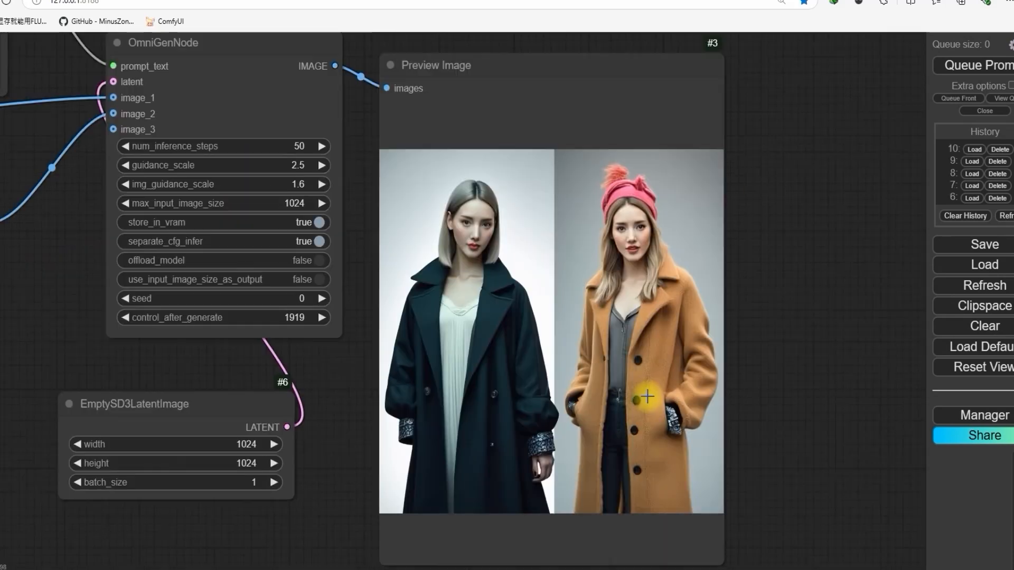
Step: Compare the picture generated in the Preview Image node with the clothing-swap prompt and the two input images
scroll(646, 403, up, 3)
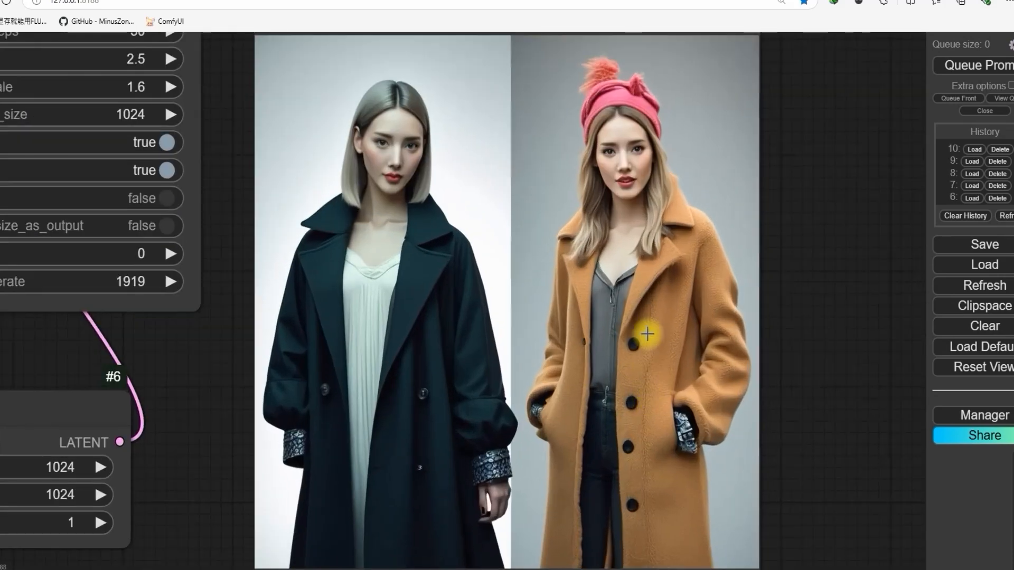
scroll(655, 248, down, 1)
scroll(655, 296, down, 5)
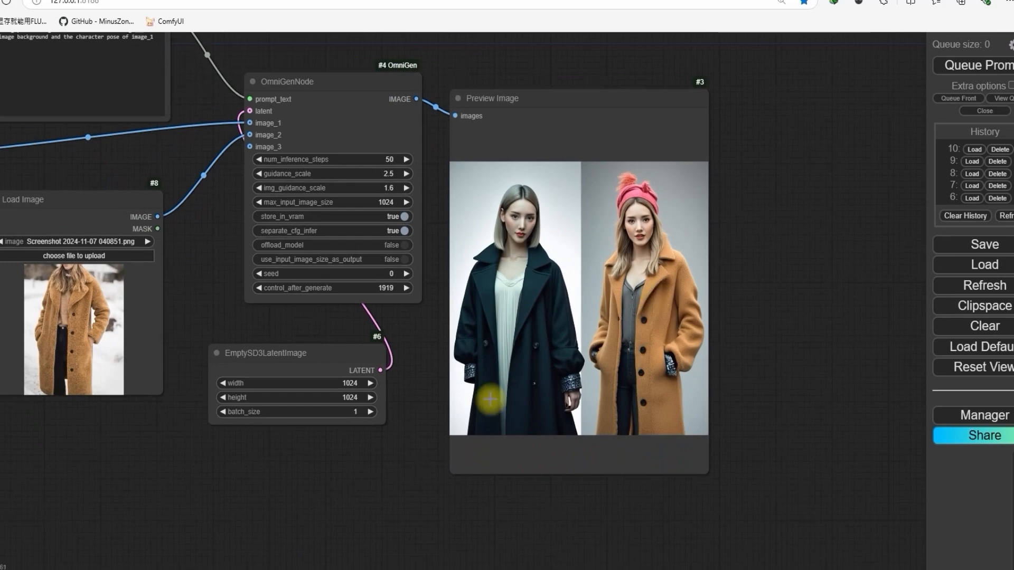
scroll(602, 339, up, 6)
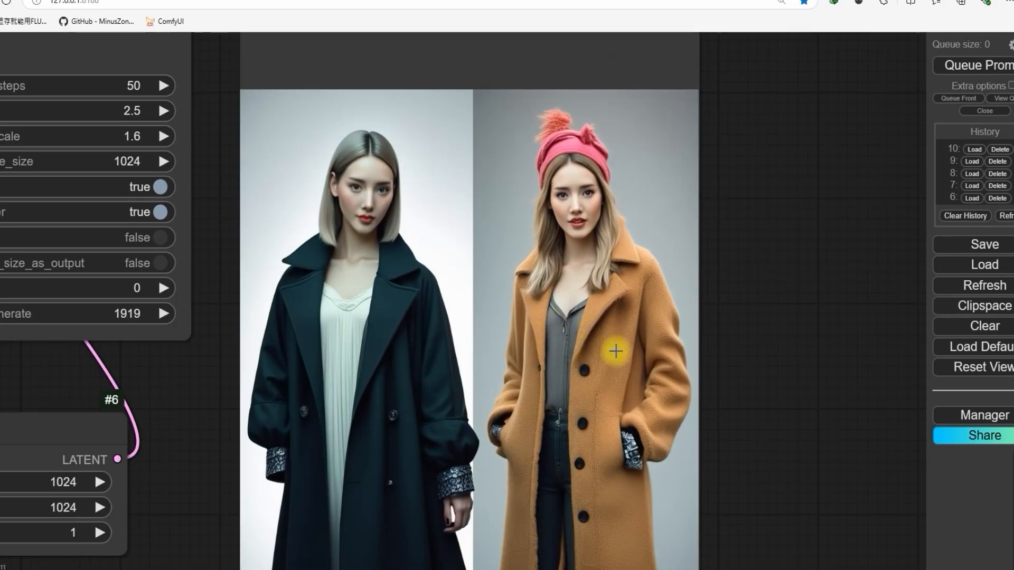
scroll(616, 351, down, 1)
drag(425, 351, 520, 374)
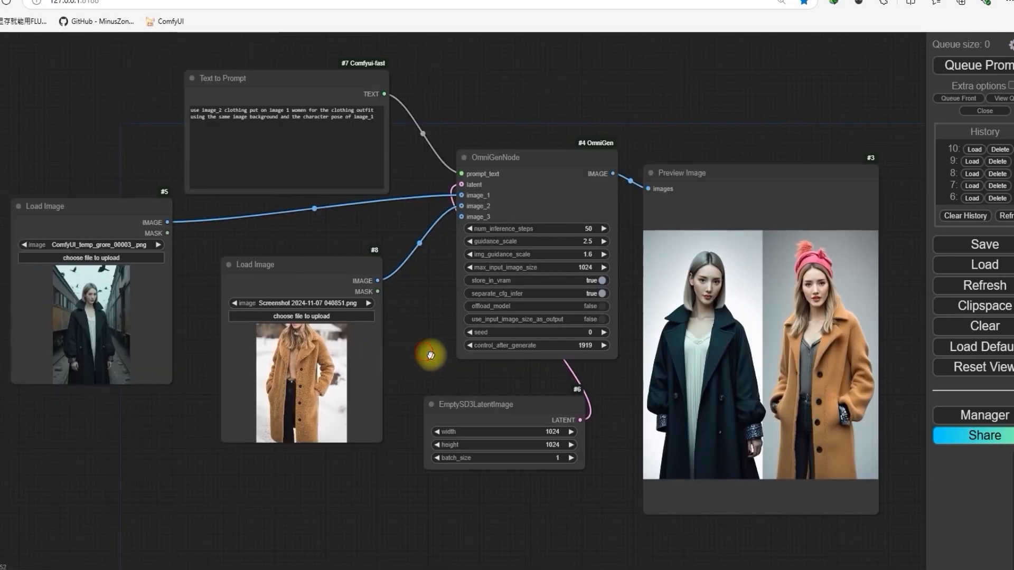
scroll(408, 210, up, 4)
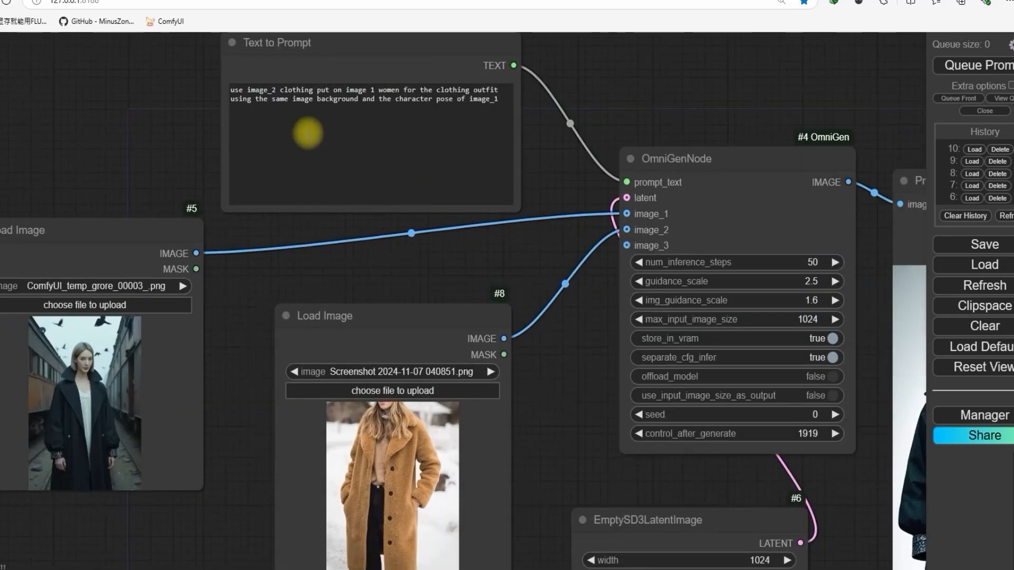
scroll(174, 185, down, 3)
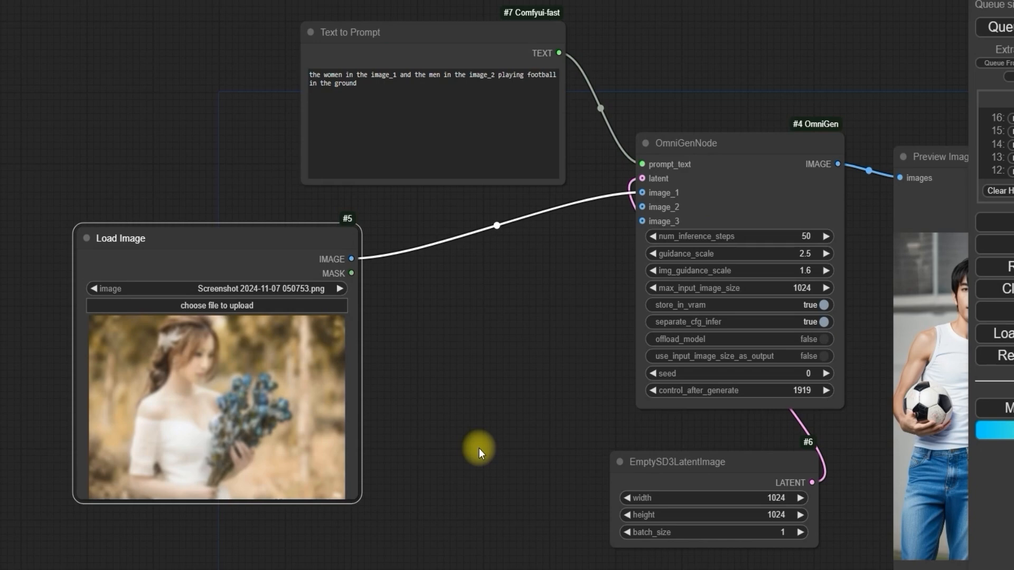
Step: Replace the text in the Text to Prompt node with "deblur this image | image_1 |"
drag(359, 84, 245, 56)
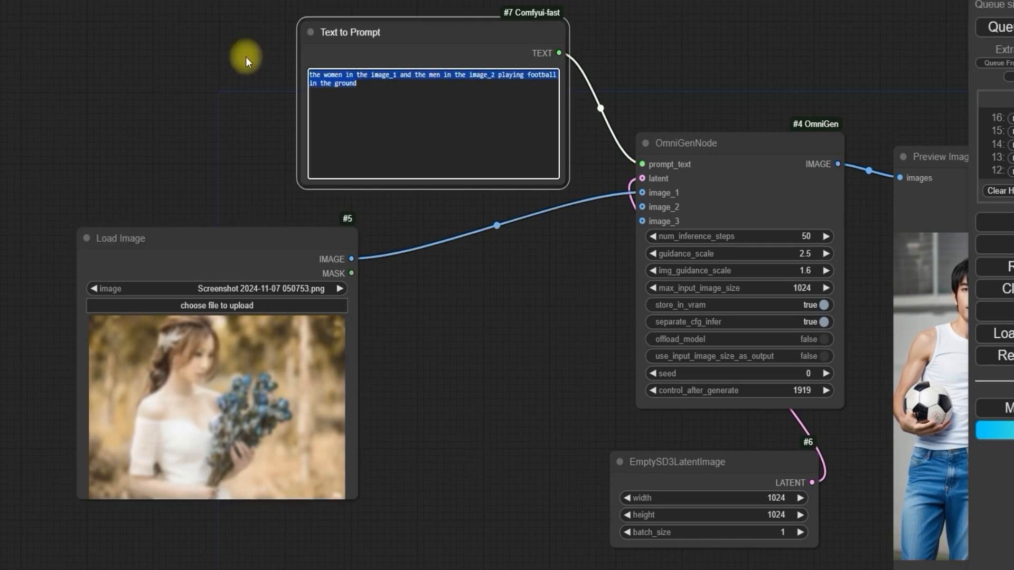
text(de)
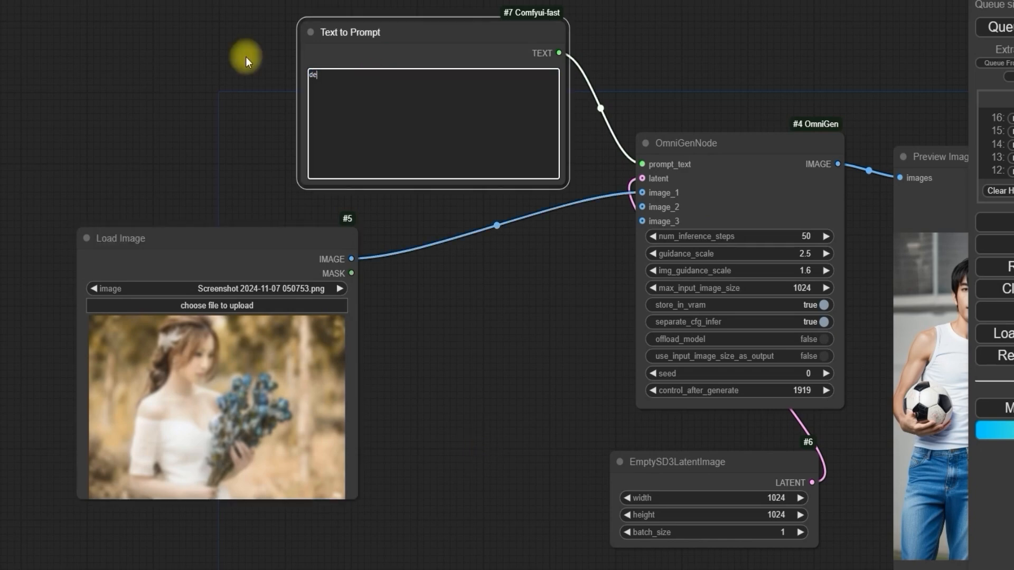
text(blur this thage | image)
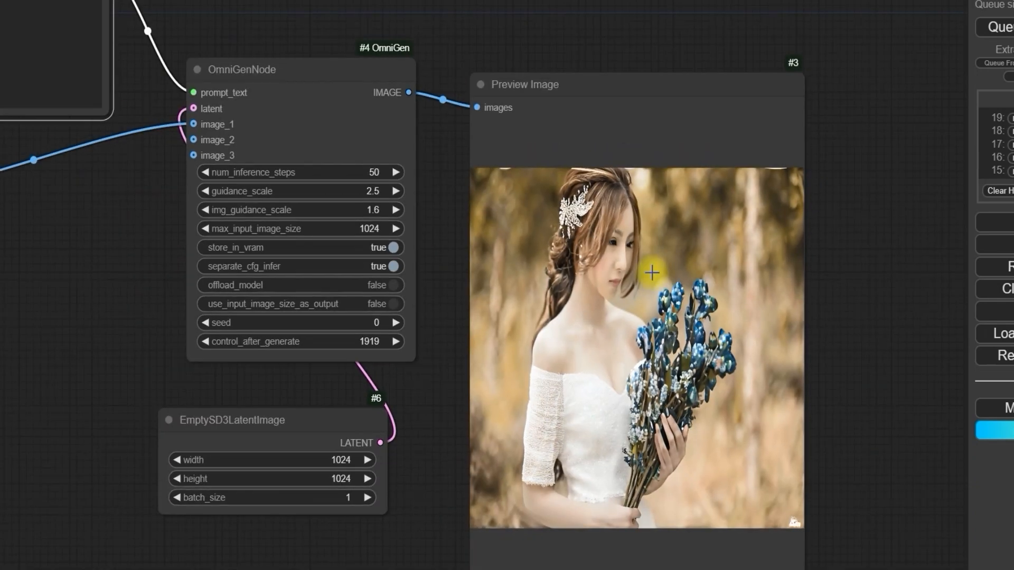
Step: Compare the picture generated by the deblur prompt in the Preview Image node with the blurred source picture
scroll(103, 303, down, 2)
scroll(493, 234, up, 5)
scroll(515, 277, down, 5)
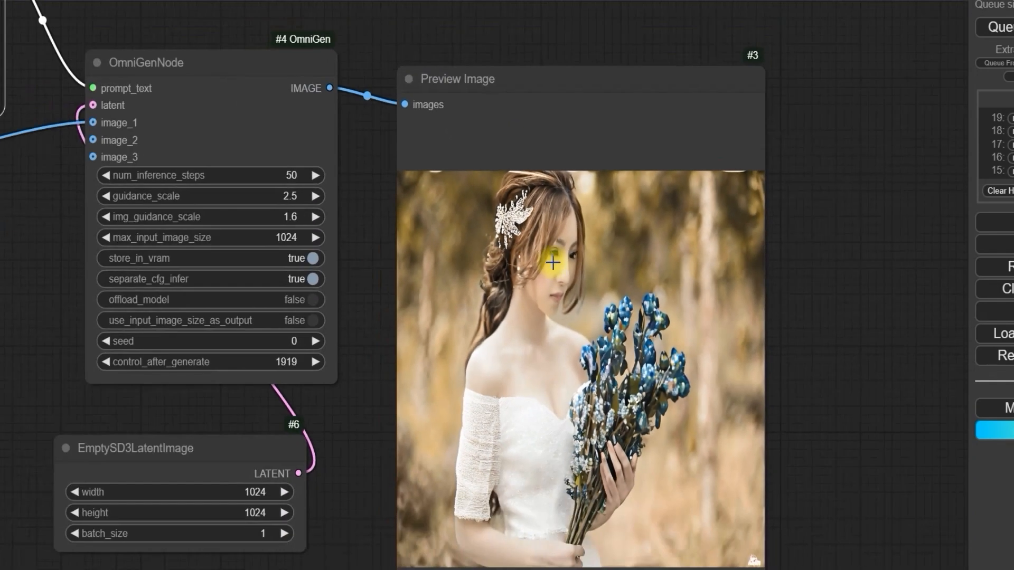
drag(168, 280, 487, 287)
scroll(352, 308, up, 5)
scroll(522, 307, down, 3)
drag(568, 291, 179, 272)
scroll(672, 271, up, 4)
scroll(448, 288, down, 4)
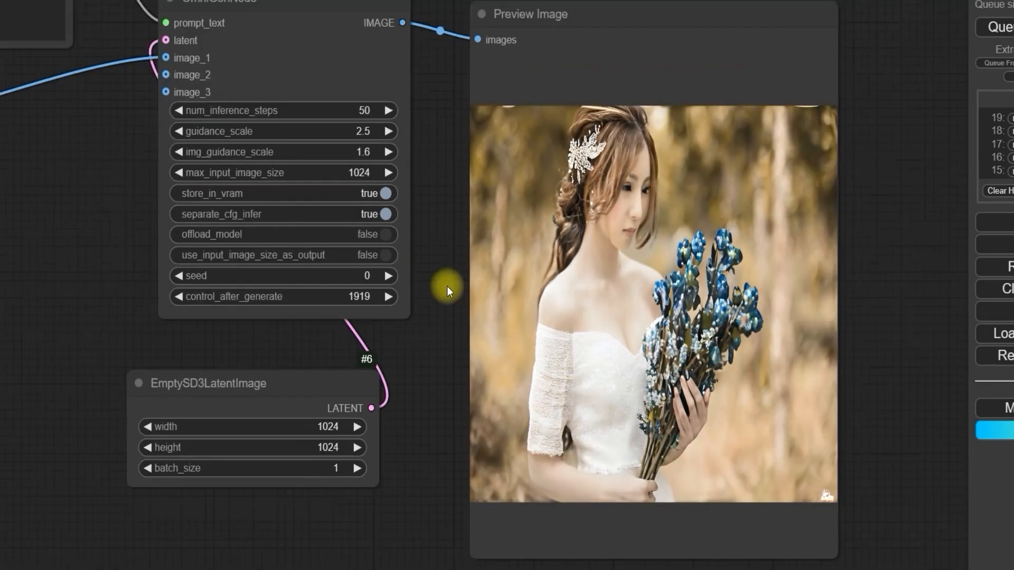
Step: Examine the raindrop-covered road photo Screenshot 2024-11-07 053910.png in the Load Image node and the prompt in the Text to Prompt node
drag(203, 352, 547, 363)
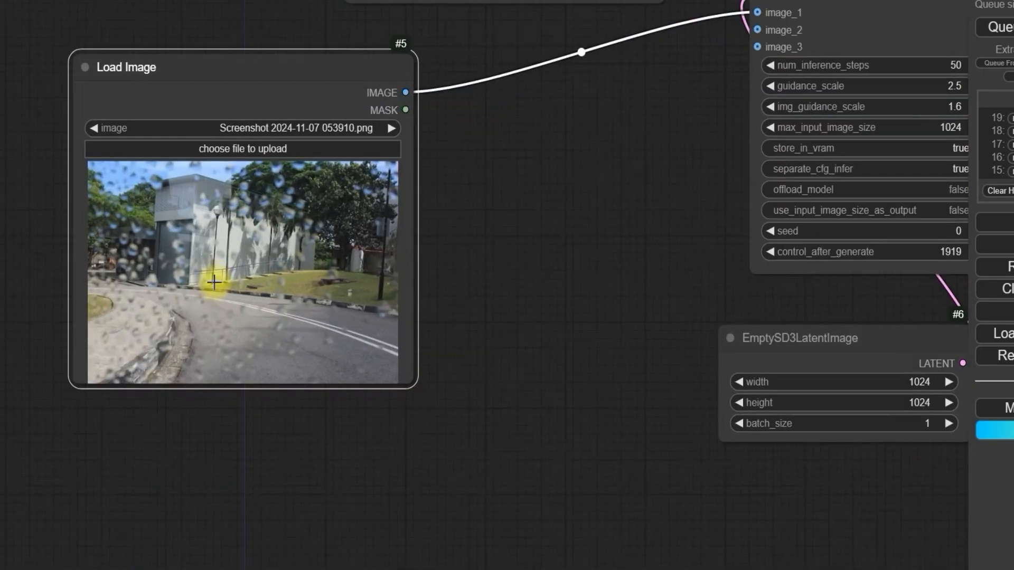
scroll(213, 281, up, 1)
drag(19, 251, 52, 288)
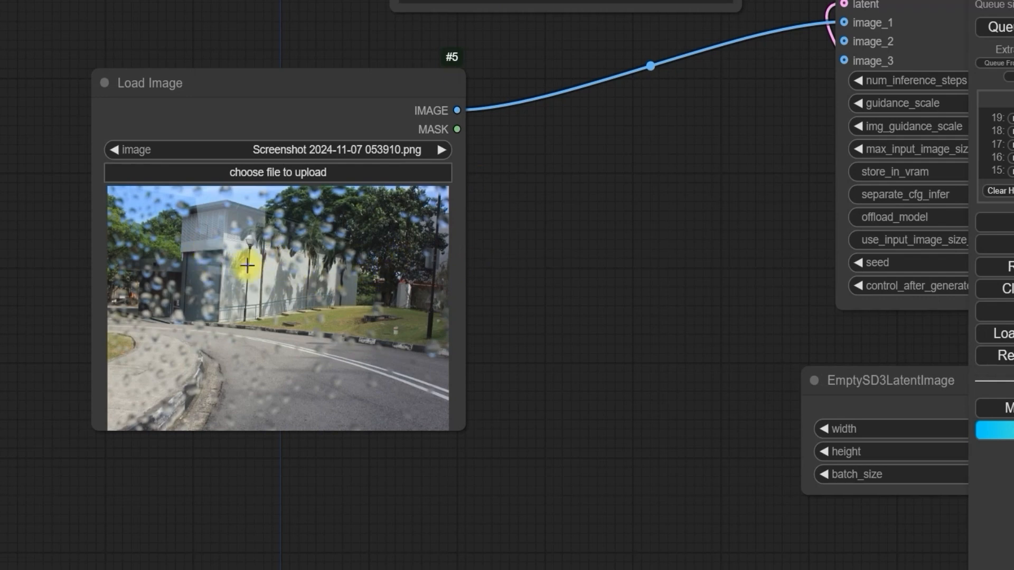
scroll(247, 266, down, 4)
scroll(316, 45, up, 2)
drag(317, 46, 337, 123)
scroll(298, 359, up, 3)
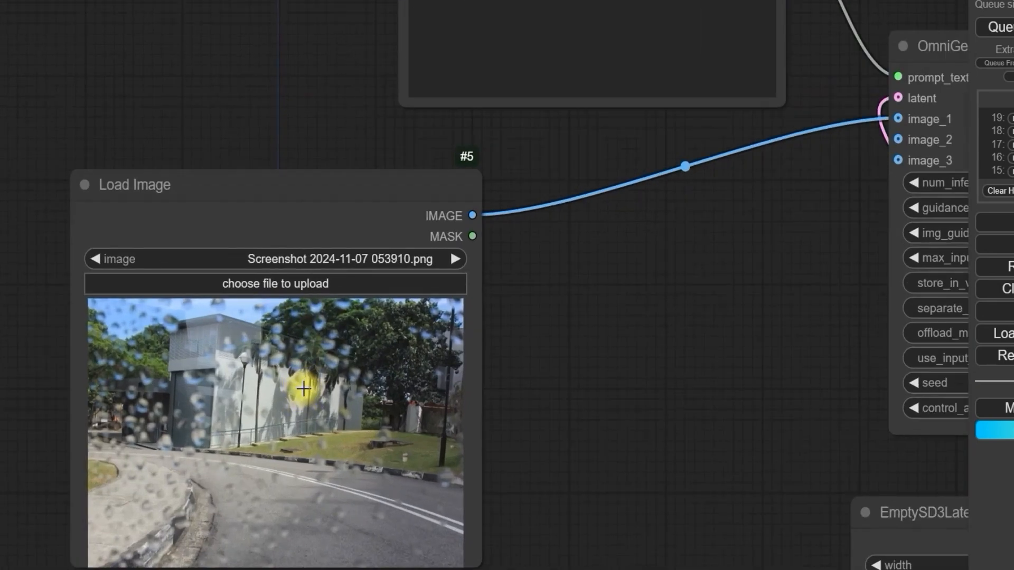
scroll(303, 389, down, 2)
scroll(304, 386, down, 2)
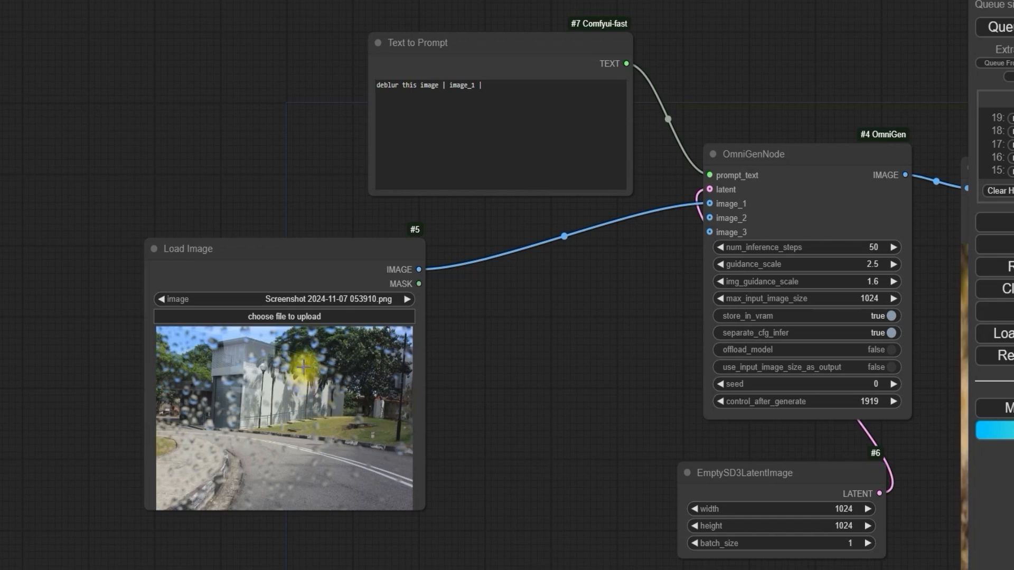
drag(292, 173, 233, 230)
scroll(242, 209, up, 4)
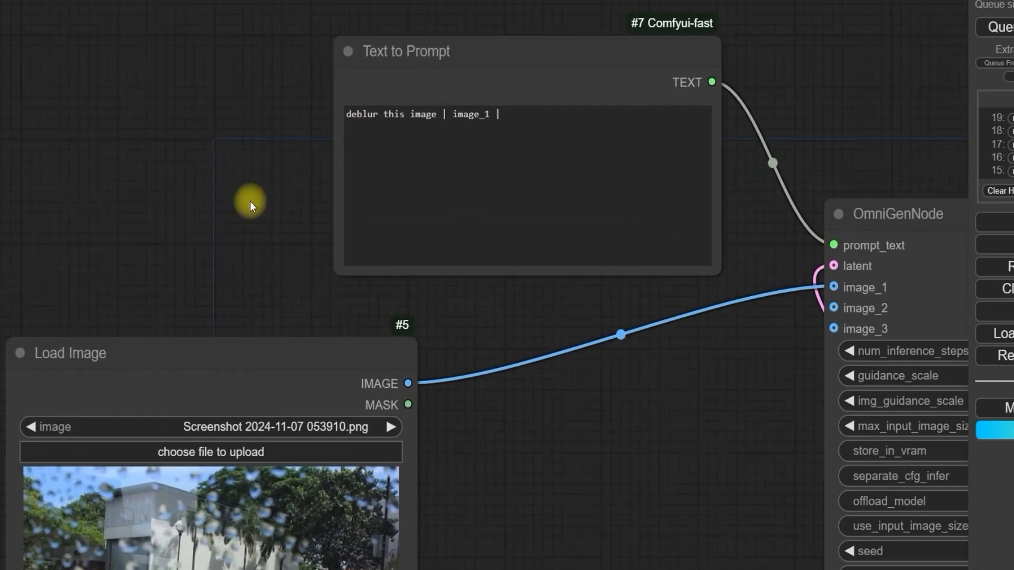
drag(270, 165, 208, 241)
scroll(208, 241, down, 1)
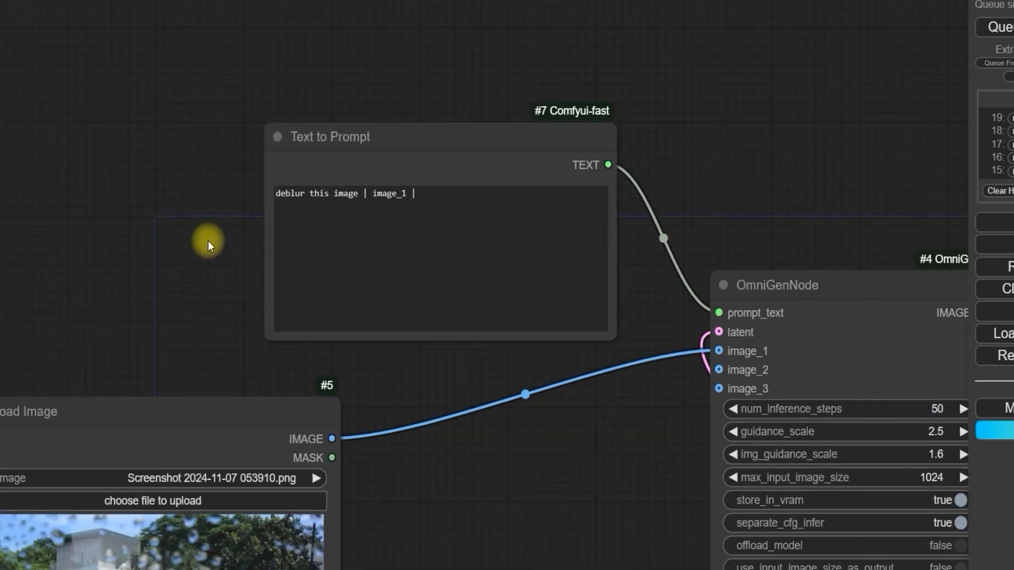
scroll(254, 211, up, 2)
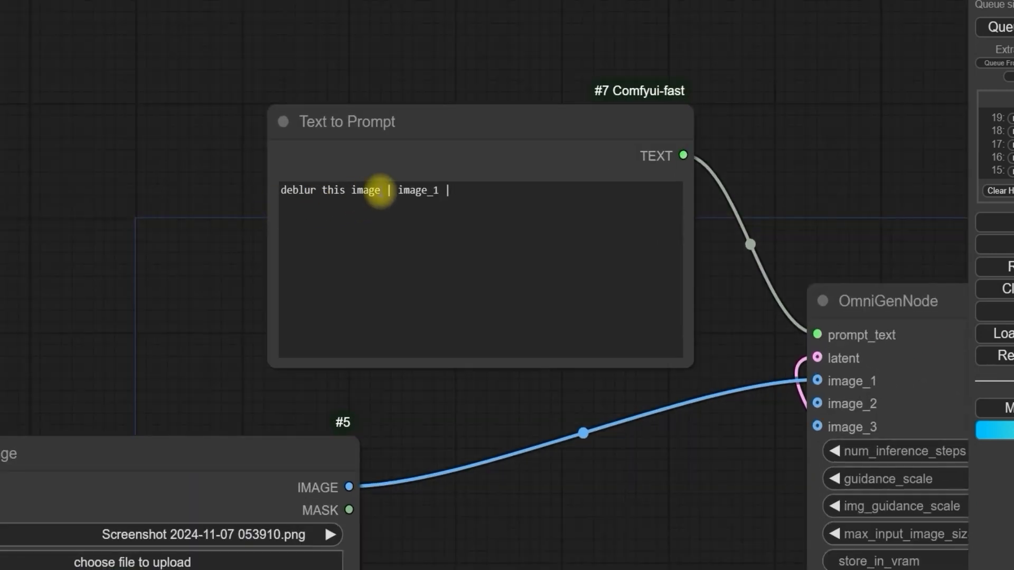
Step: Replace "deblur this image" in the Text to Prompt node with "delete the rain from the image", keeping the image_1 reference
click(377, 190)
drag(376, 190, 281, 191)
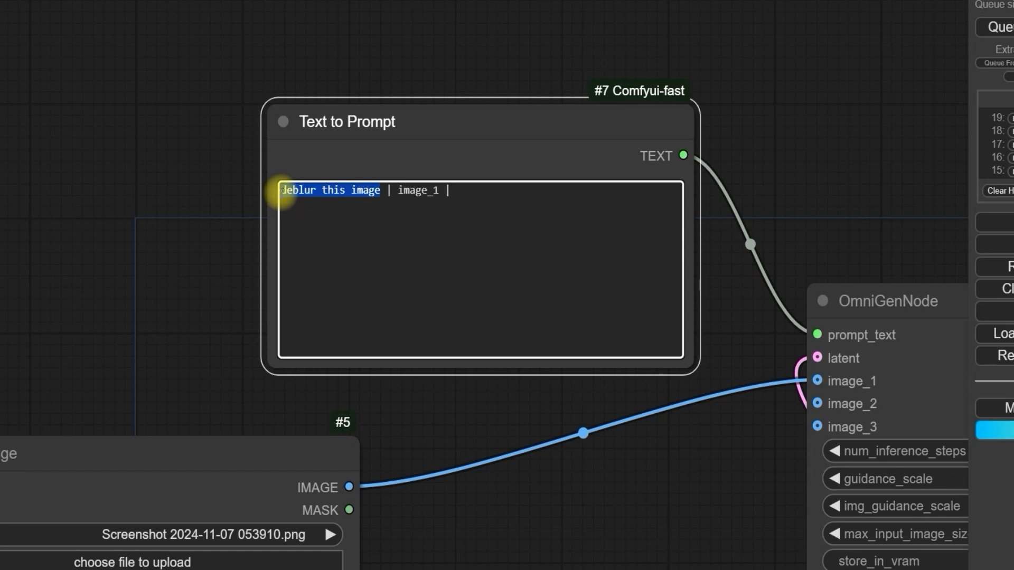
key(BackSpace)
text(de)
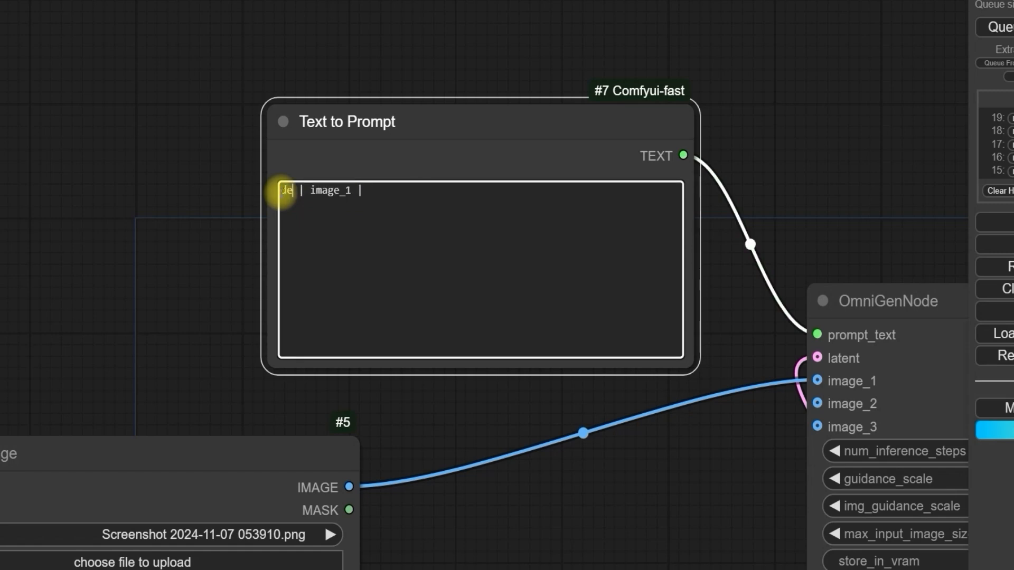
text(lete)
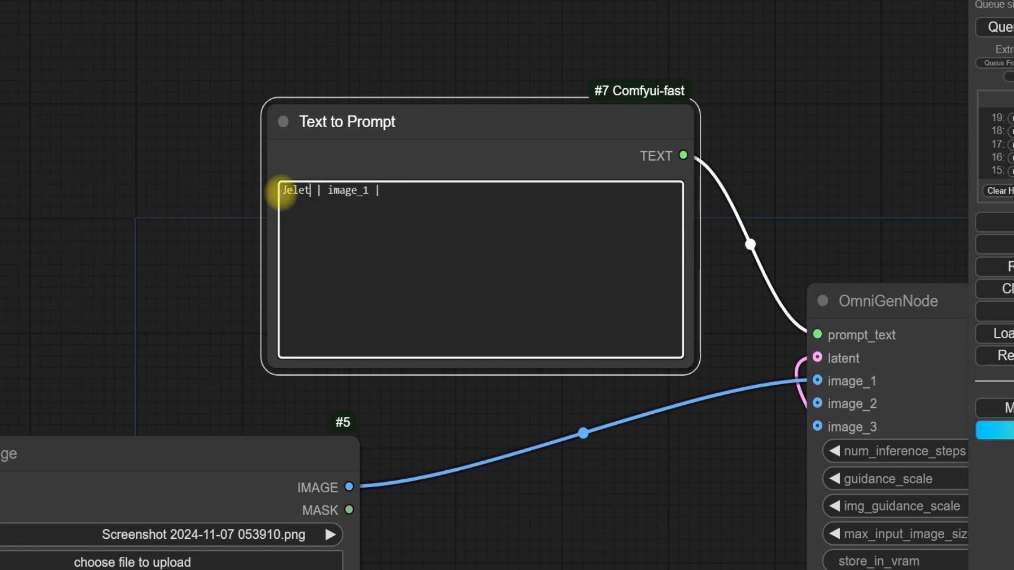
text( the)
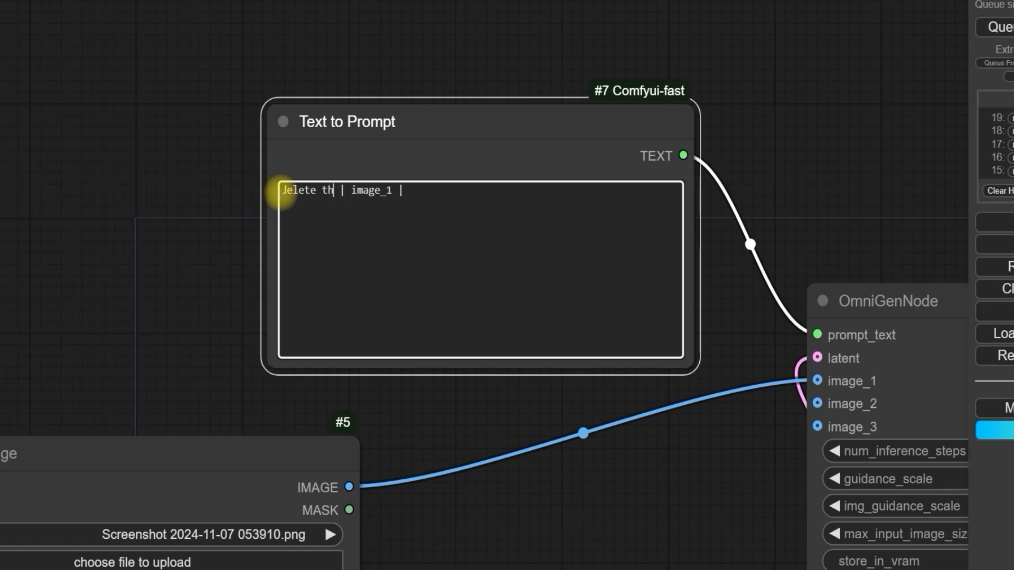
text( ra)
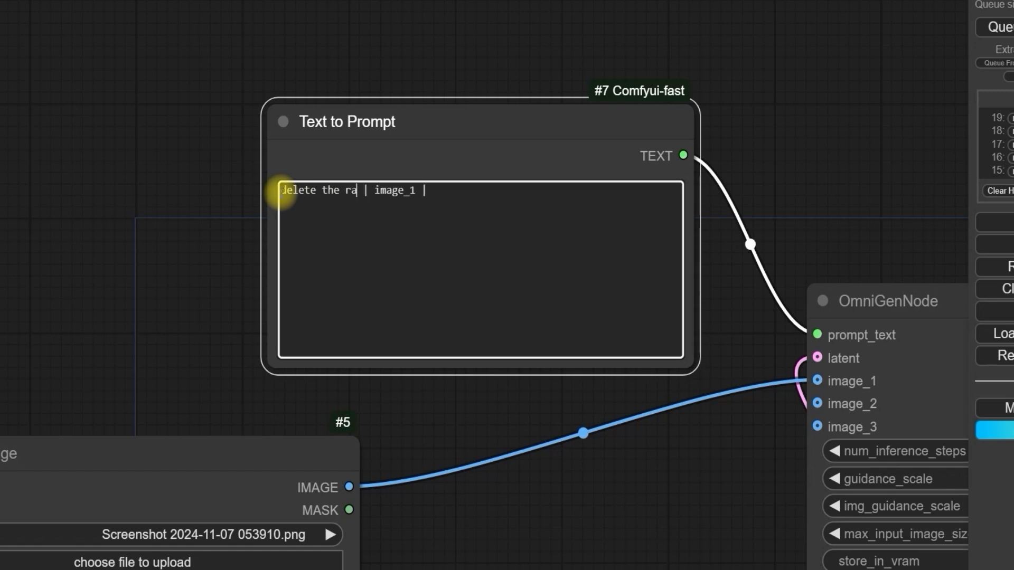
text(in fr)
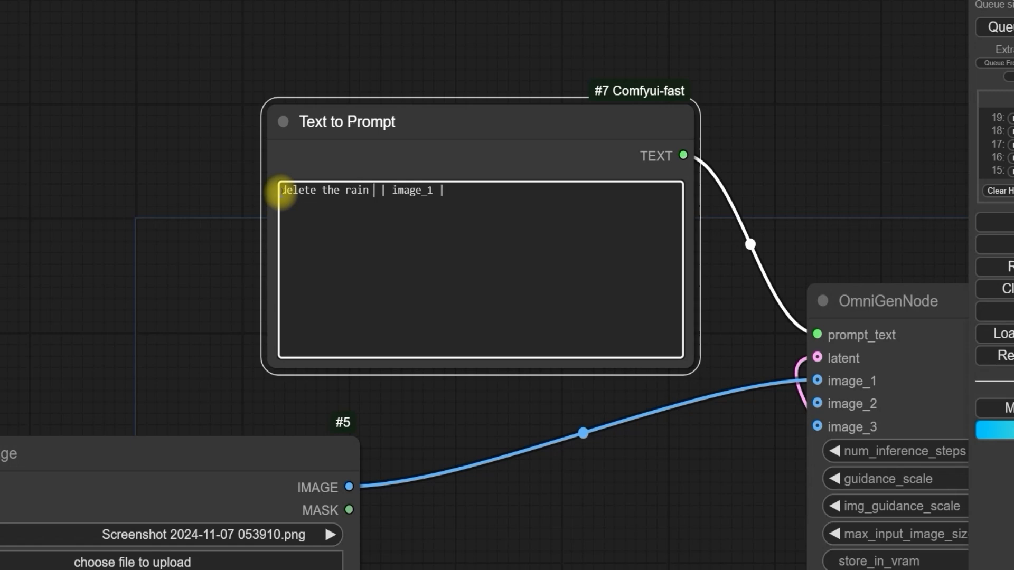
text(om)
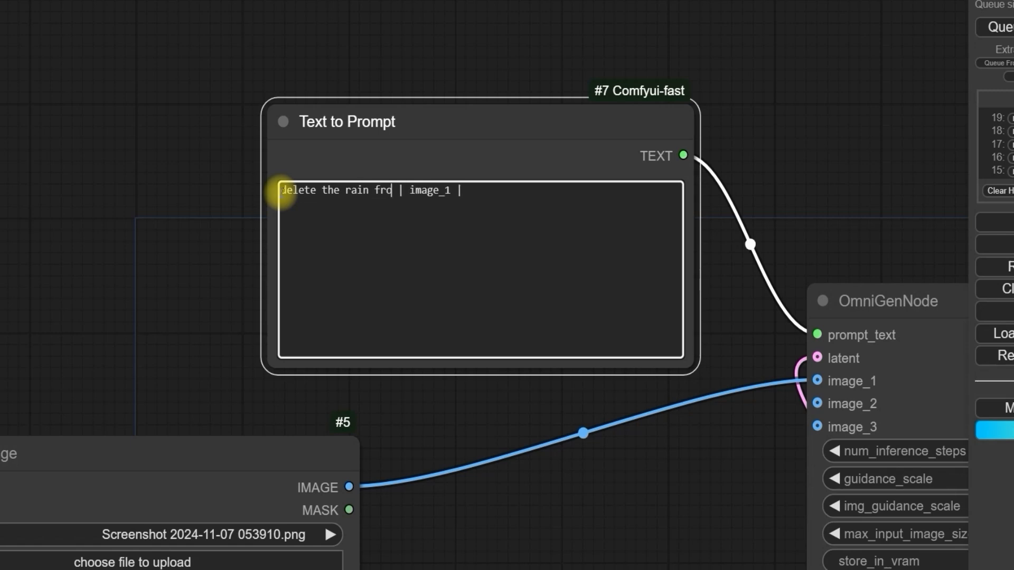
text( the im)
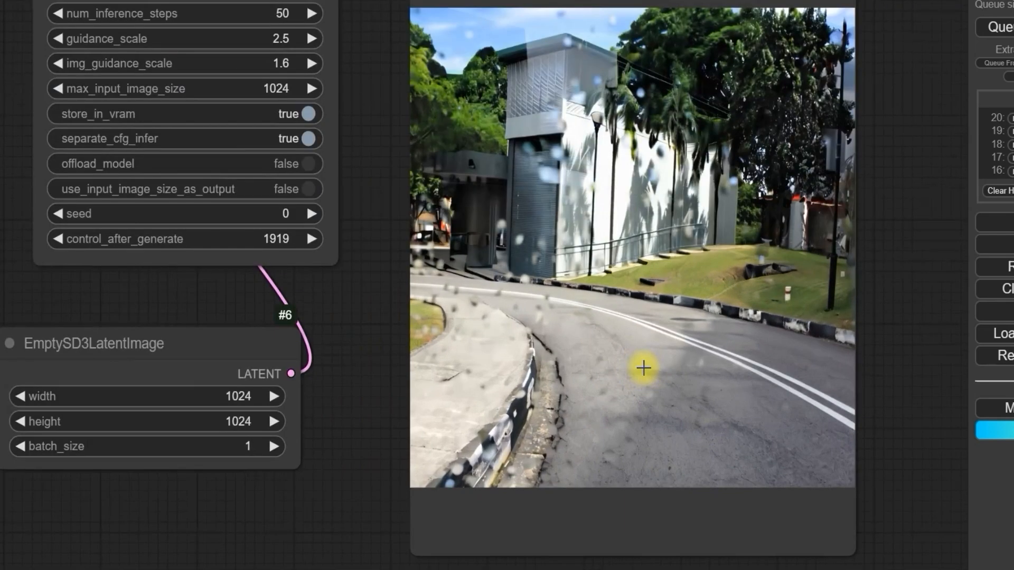
Step: Set the EmptySD3LatentImage node to a width of 608 and a height of 400 for the rainy street picture
scroll(643, 368, down, 2)
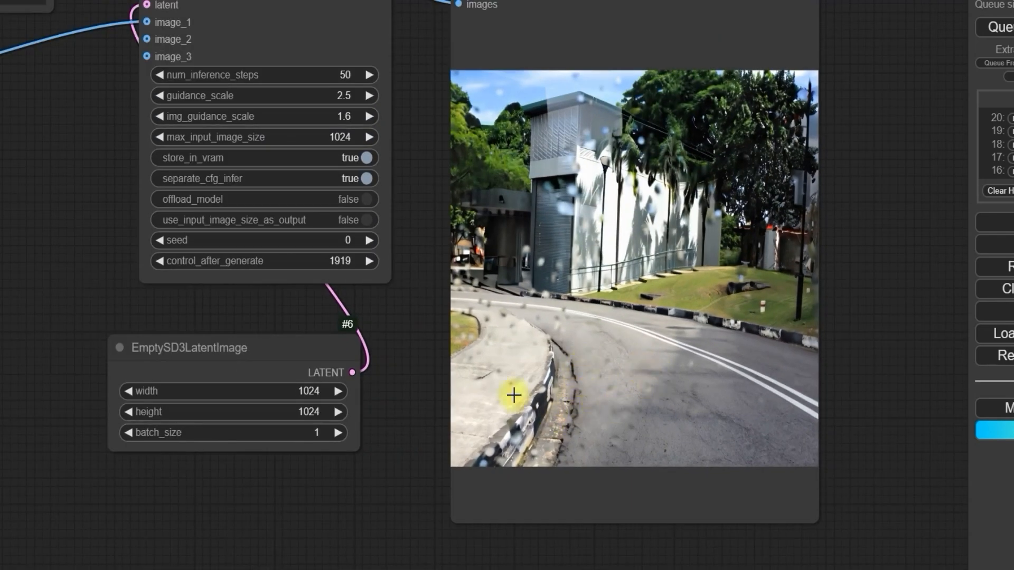
scroll(516, 394, down, 5)
drag(180, 378, 322, 384)
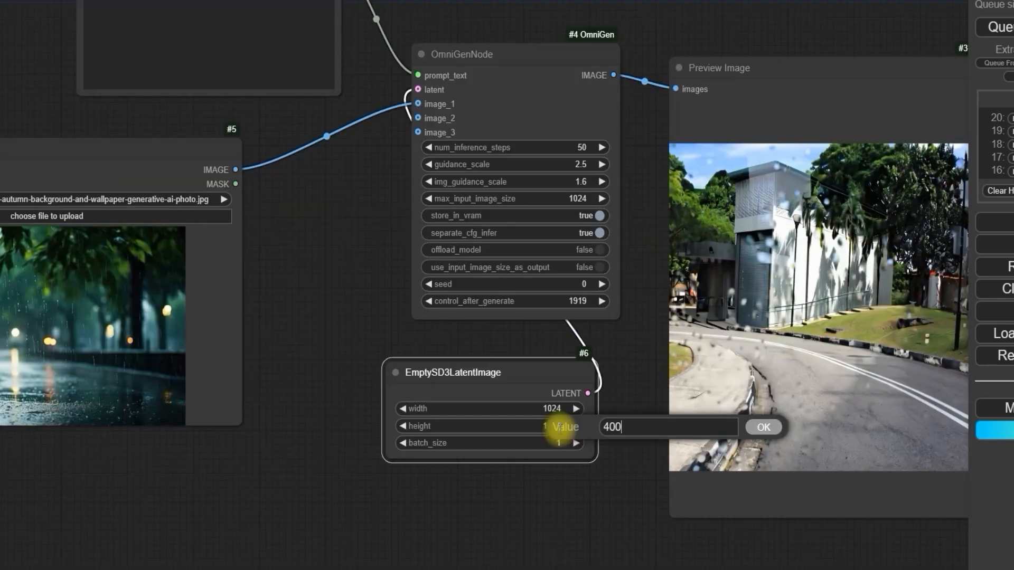
key(Return)
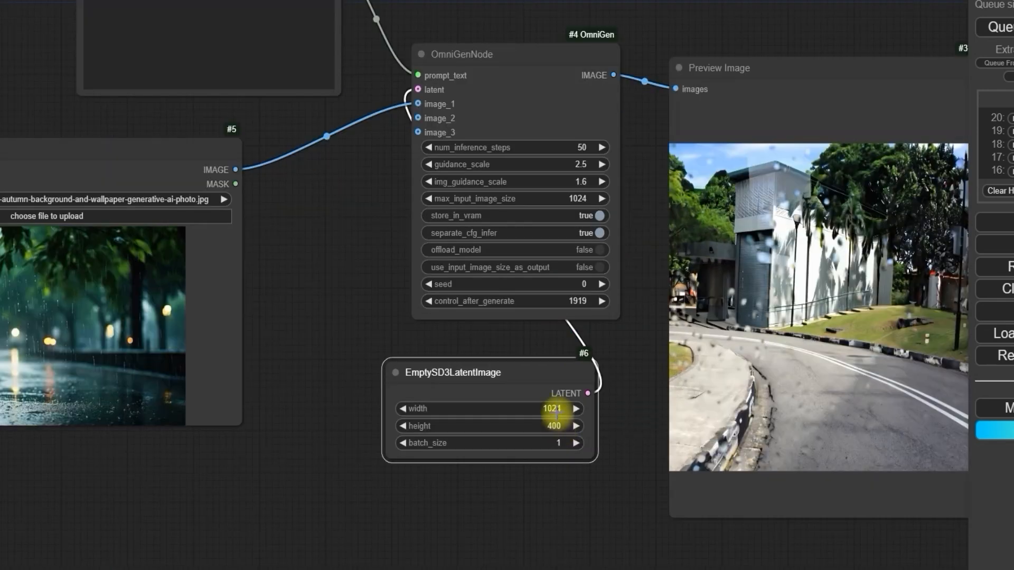
click(558, 408)
text(608)
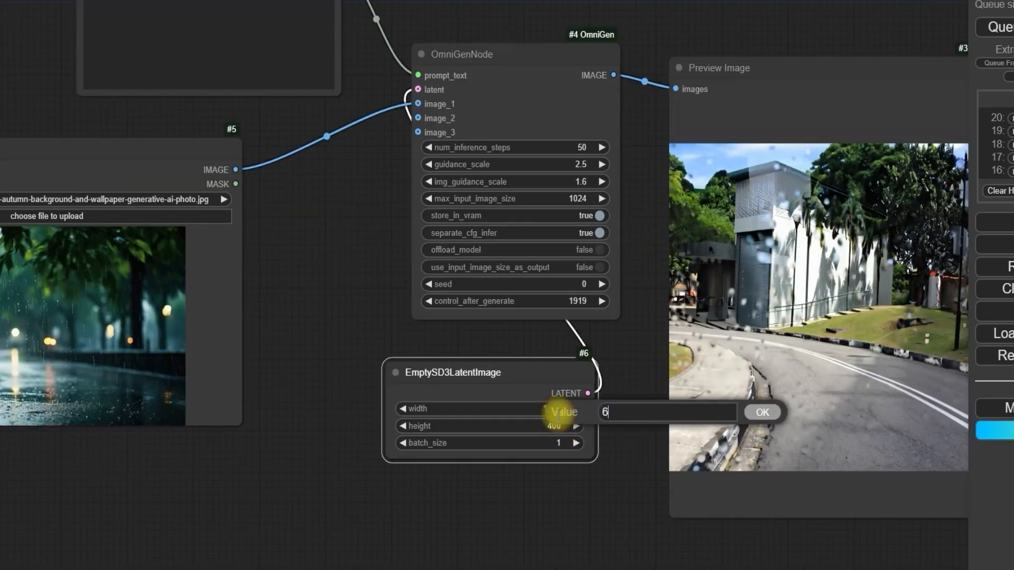
key(Return)
Step: Compare the picture generated by the rain-removal prompt in the Preview Image node with the drizzly street source in the Load Image node
scroll(300, 293, down, 2)
drag(300, 292, 450, 322)
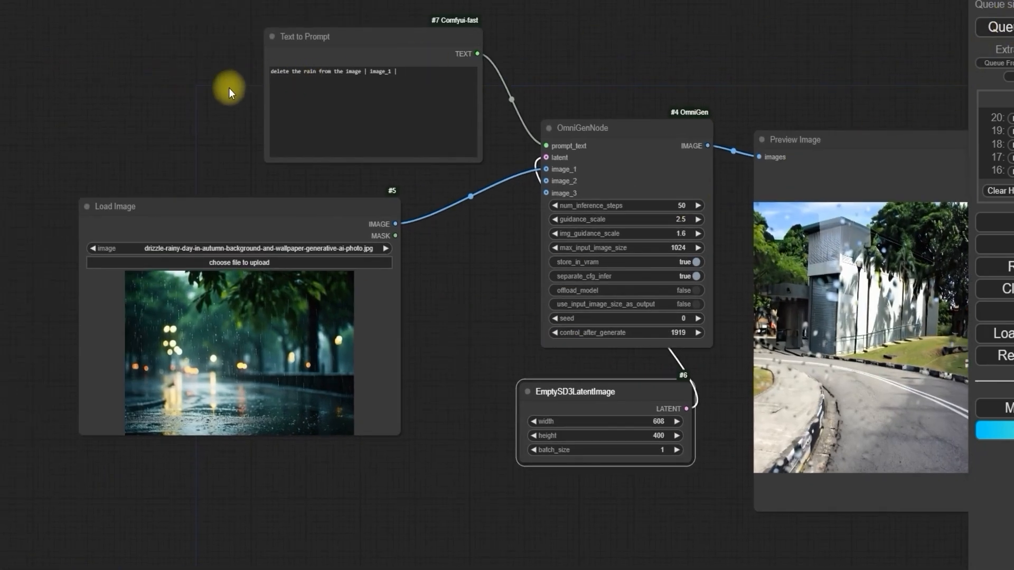
scroll(224, 93, up, 3)
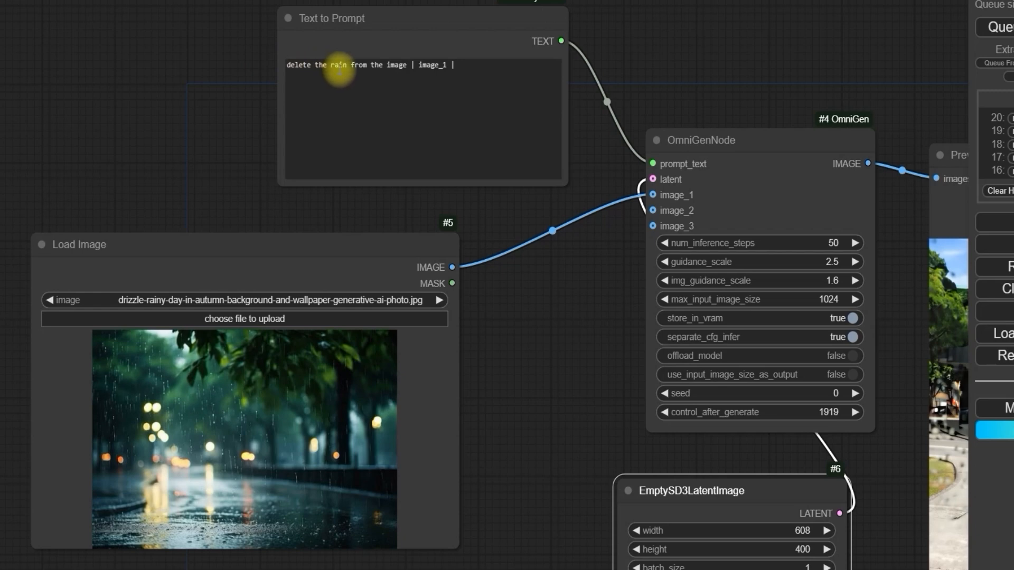
scroll(229, 163, down, 3)
scroll(707, 204, up, 5)
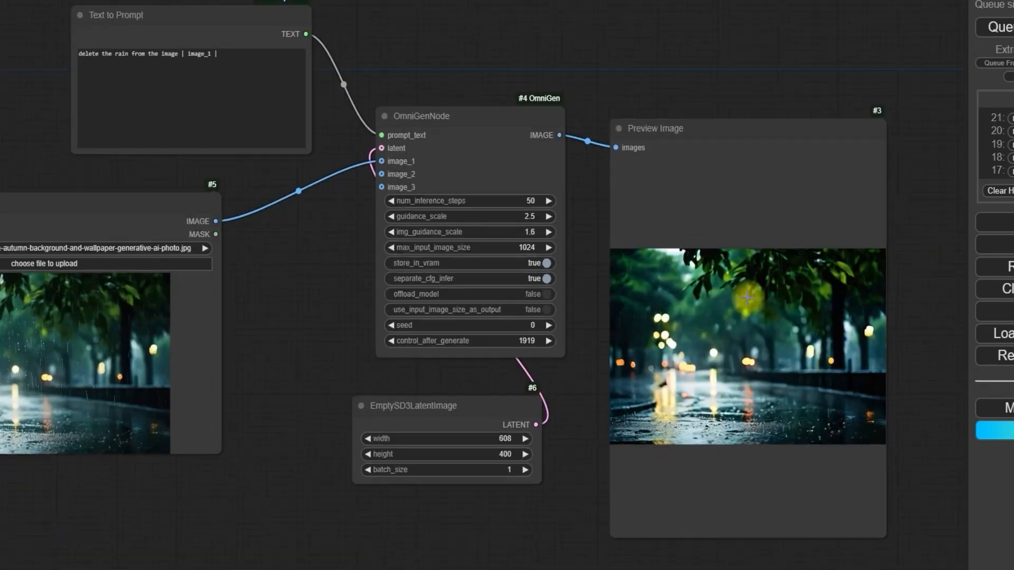
scroll(518, 296, down, 1)
drag(506, 295, 408, 202)
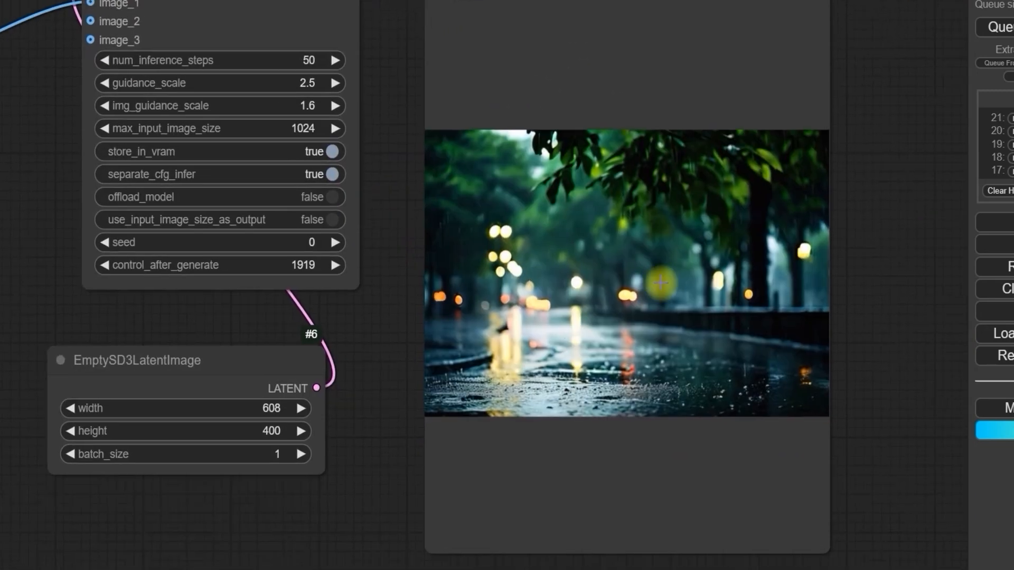
scroll(568, 307, down, 4)
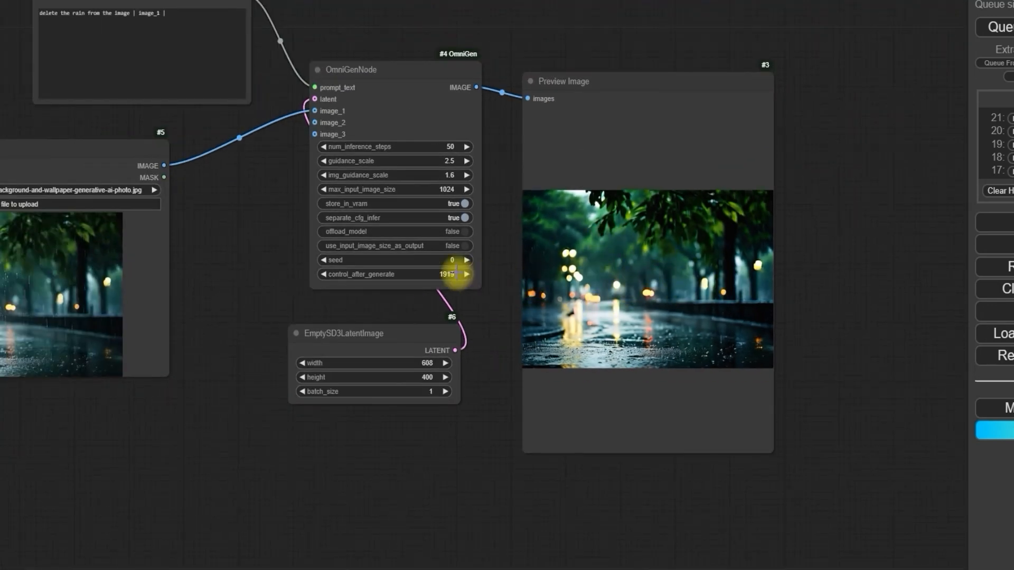
drag(287, 240, 441, 274)
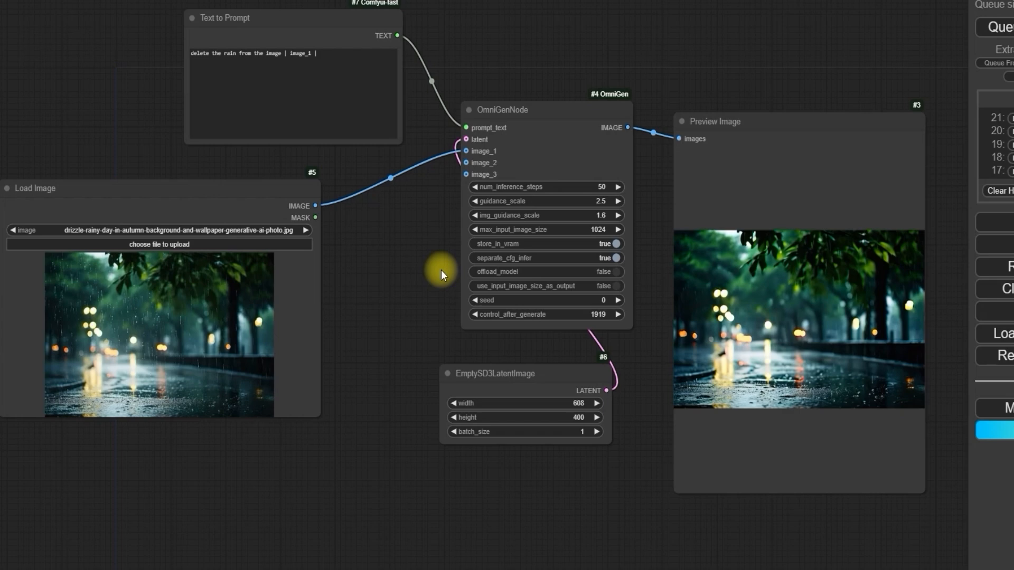
Step: Set the EmptySD3LatentImage node's width and height both to 1024
click(641, 364)
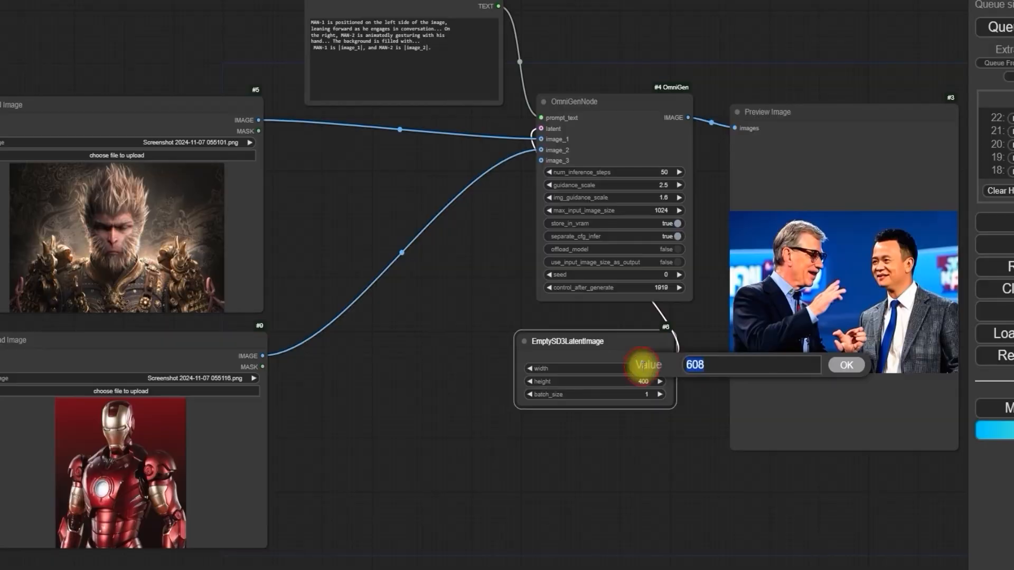
text(1024)
key(Return)
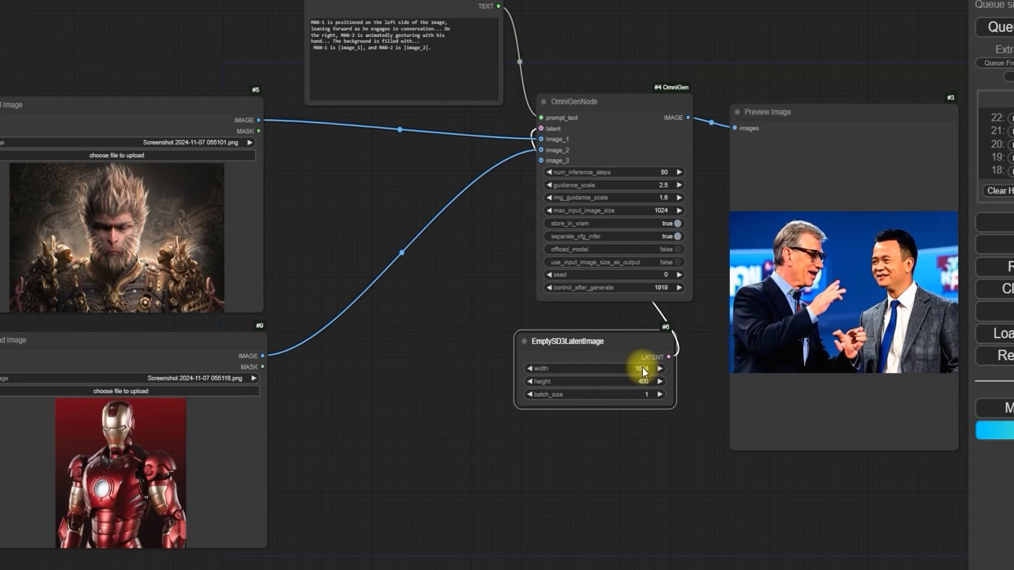
click(646, 381)
text(1024)
key(Return)
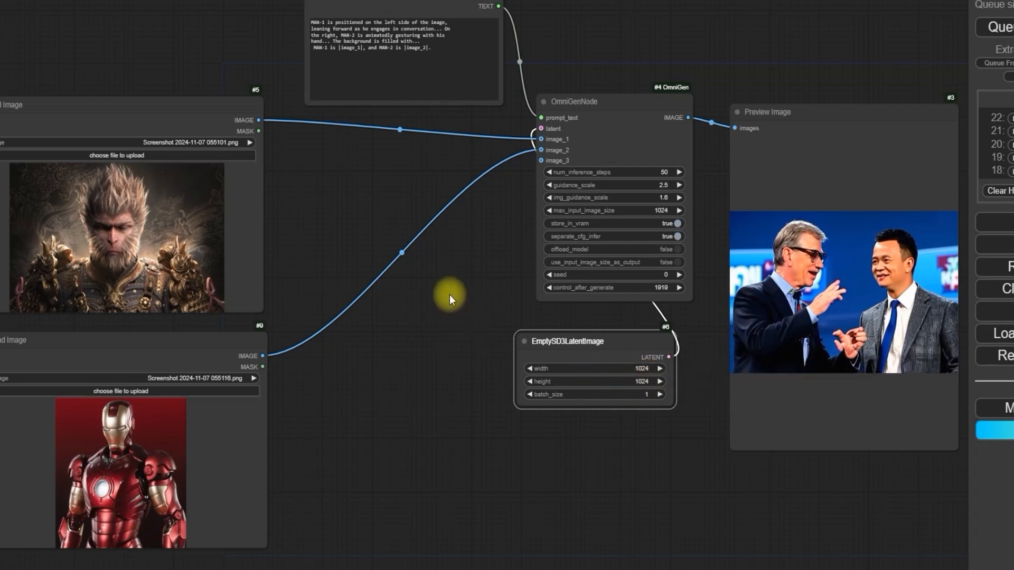
Step: Replace the Text to Prompt text with the cozy kitchen prompt, with MAN-1 from |image_1| chopping vegetables and MAN-2 from |image_2| sitting nearby
scroll(449, 295, down, 1)
drag(439, 241, 465, 388)
scroll(327, 193, up, 8)
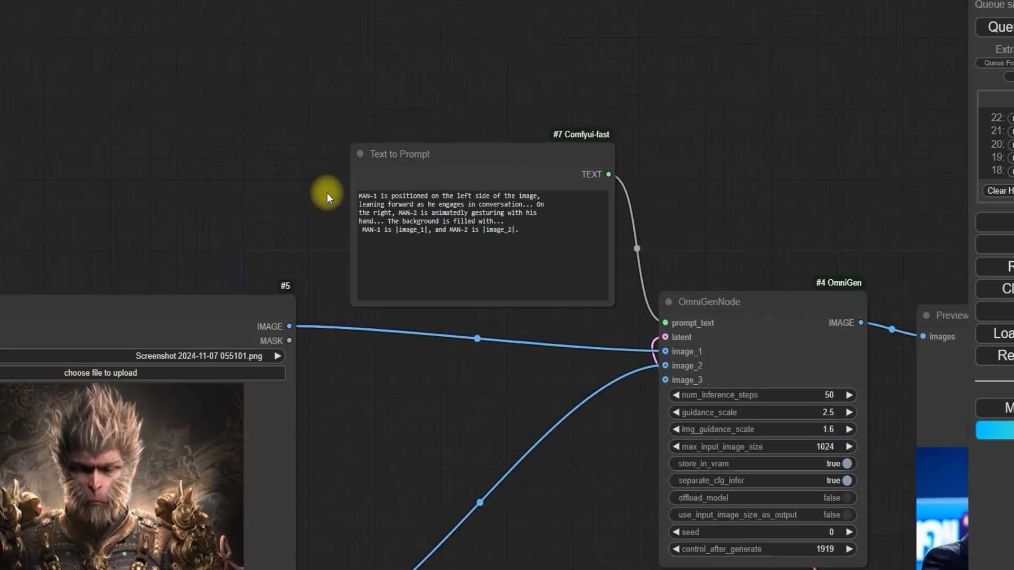
click(634, 253)
key(ctrl+a)
text(In a cozy kitchen, MAN-1 is chopping vegetables, while MAN-2 is sitting nearby. Several delicious dishes are laid out on the table. The MAN-1 is the person with closed eyes in |image_1|, and the MAN-2 is the person who is in the middle of |image_2|.)
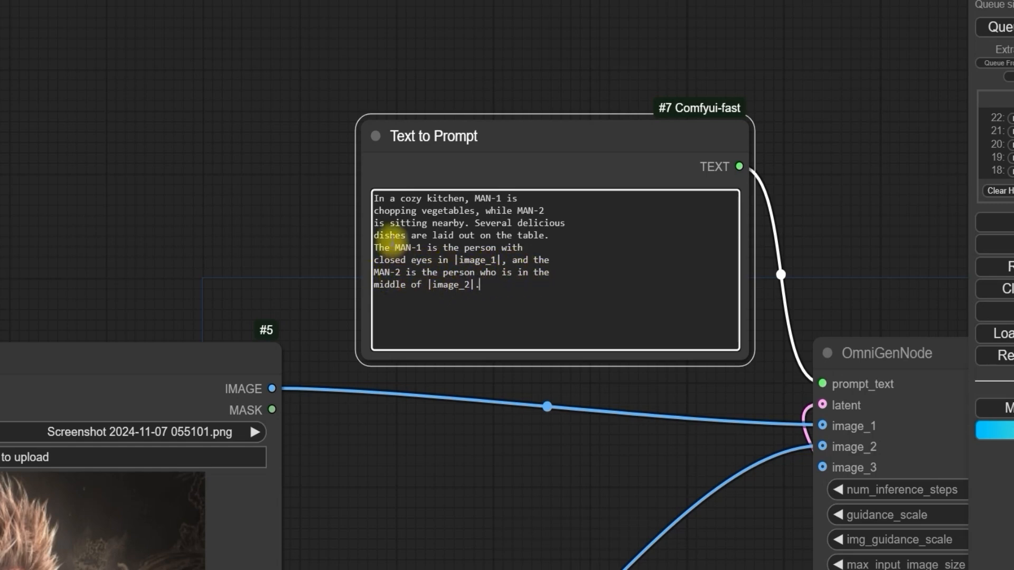
Step: Remove the extra line breaks from the cozy kitchen prompt and queue the generation
click(374, 210)
key(BackSpace)
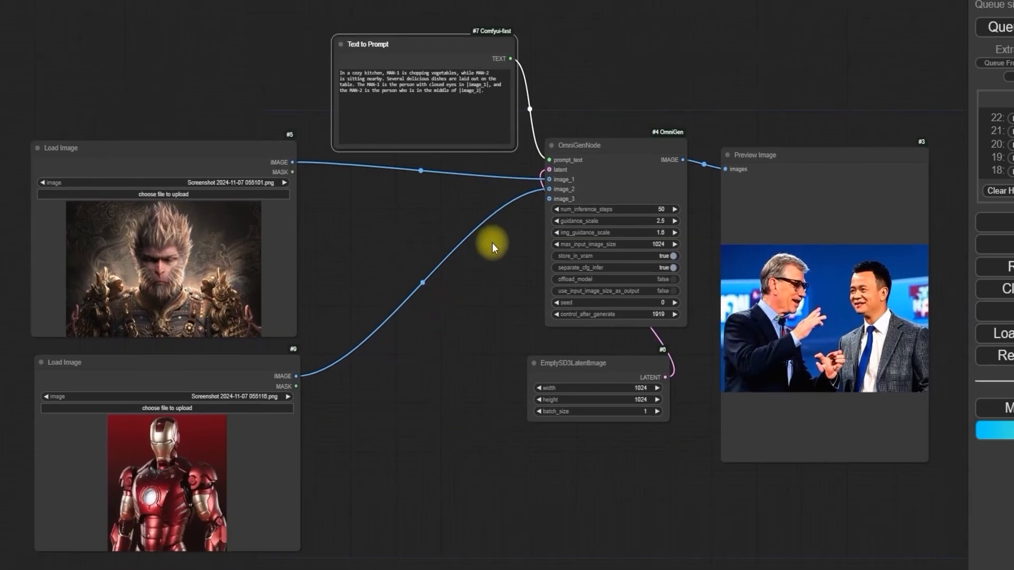
click(992, 21)
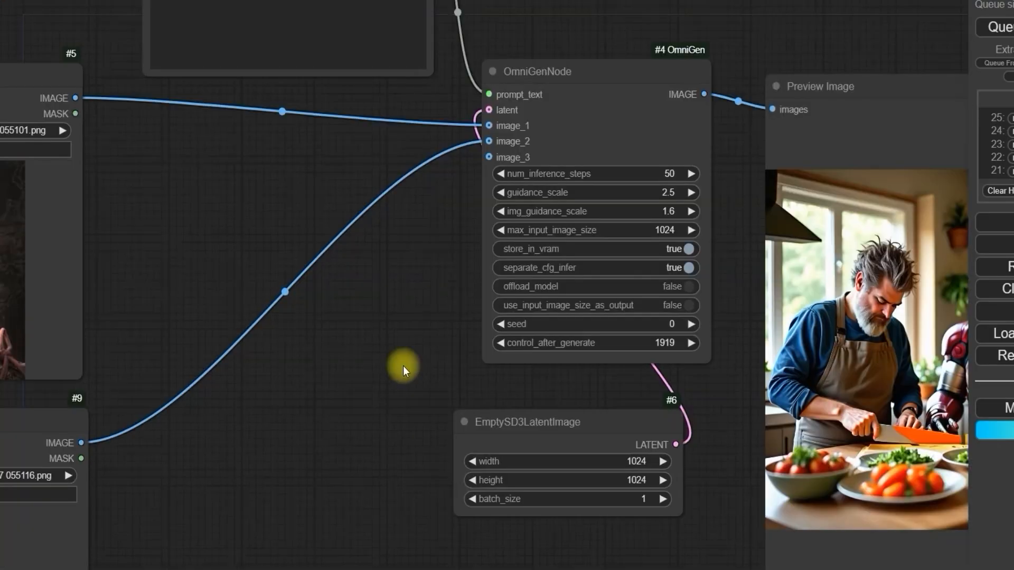
Step: Keep only one Load Image node, holding the dog photo Screenshot 2024-11-07 060010.png, and move it lower beside the OmniGenNode
drag(420, 352, 280, 350)
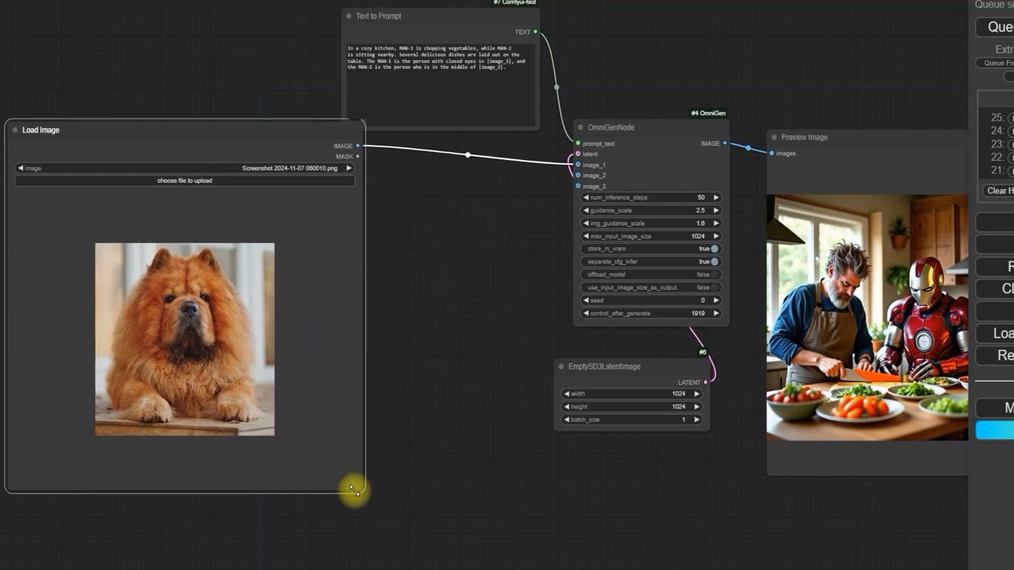
drag(353, 489, 299, 356)
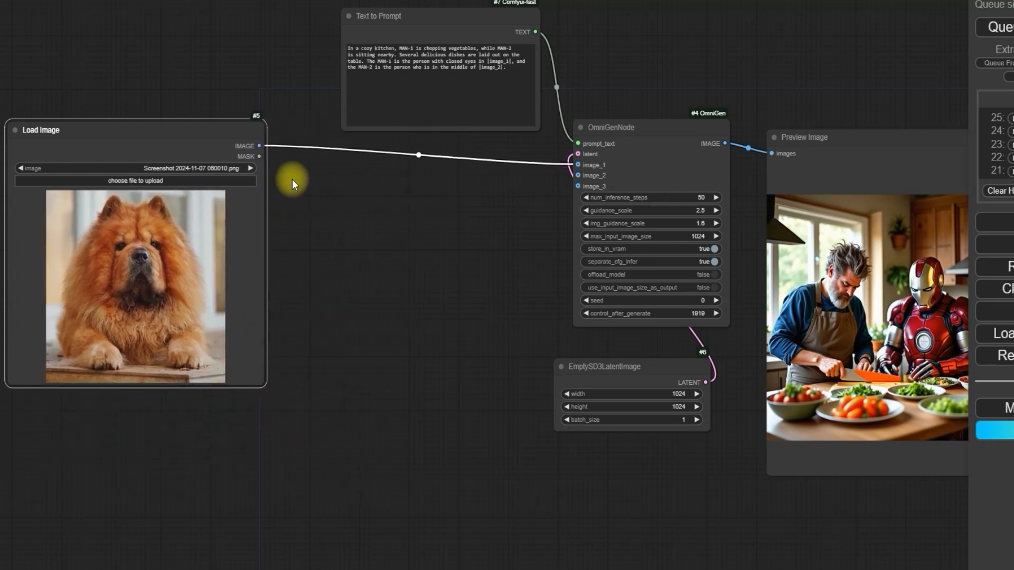
drag(185, 127, 305, 215)
scroll(316, 324, up, 4)
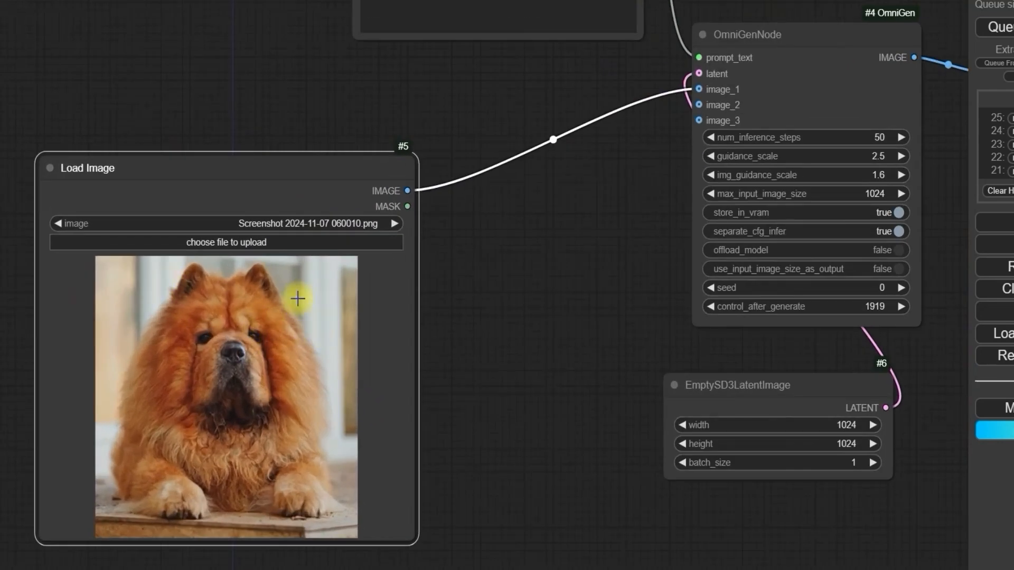
Step: Replace the prompt with "a dog |image_1|, adorned in an astronaut suit, is situated within the cosmos." and queue the generation
scroll(605, 228, down, 1)
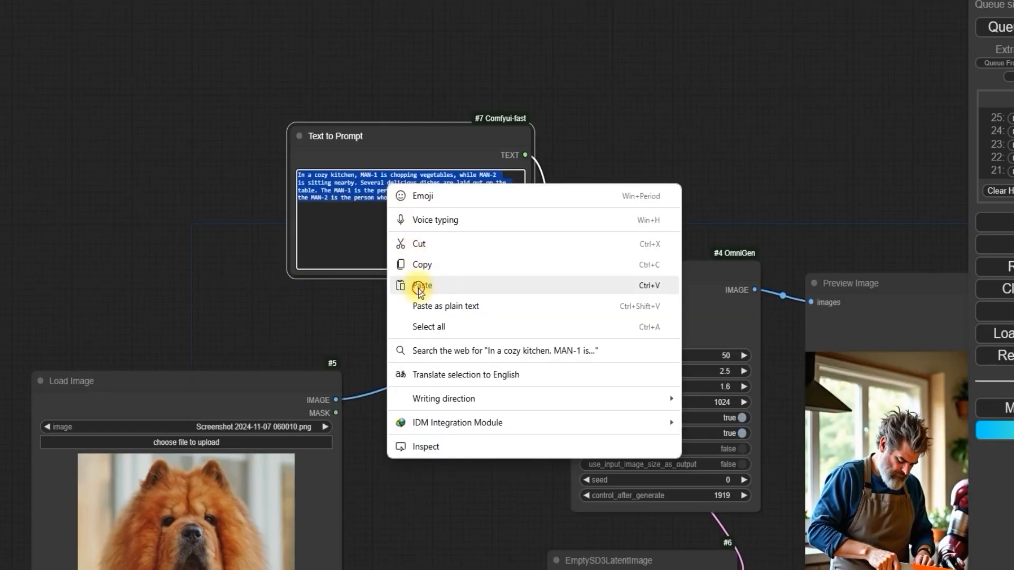
click(419, 285)
scroll(373, 208, up, 3)
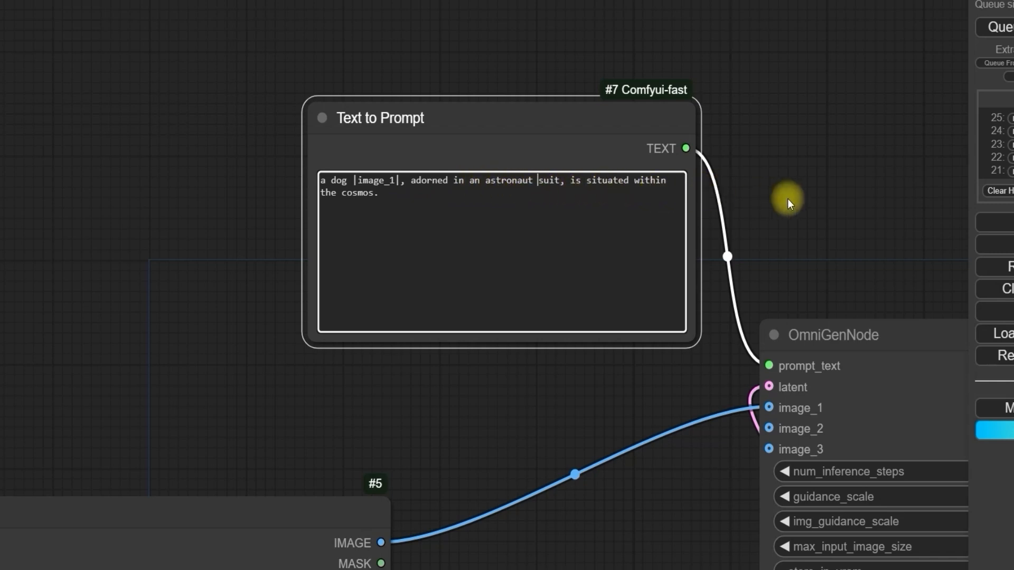
scroll(785, 197, down, 8)
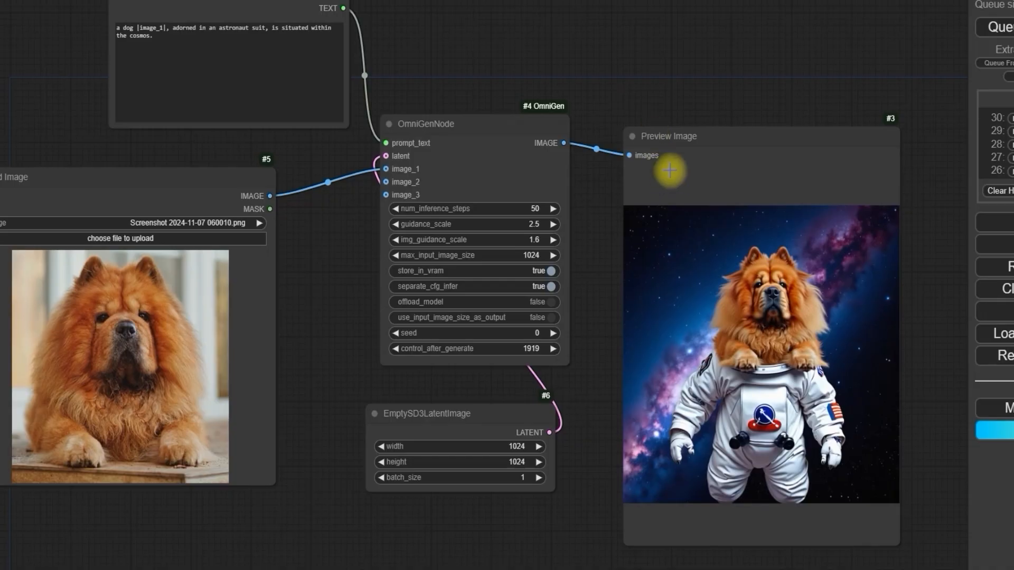
Step: Compare the generated astronaut dog picture in the Preview Image node with the dog source photo and the prompt
scroll(667, 170, up, 6)
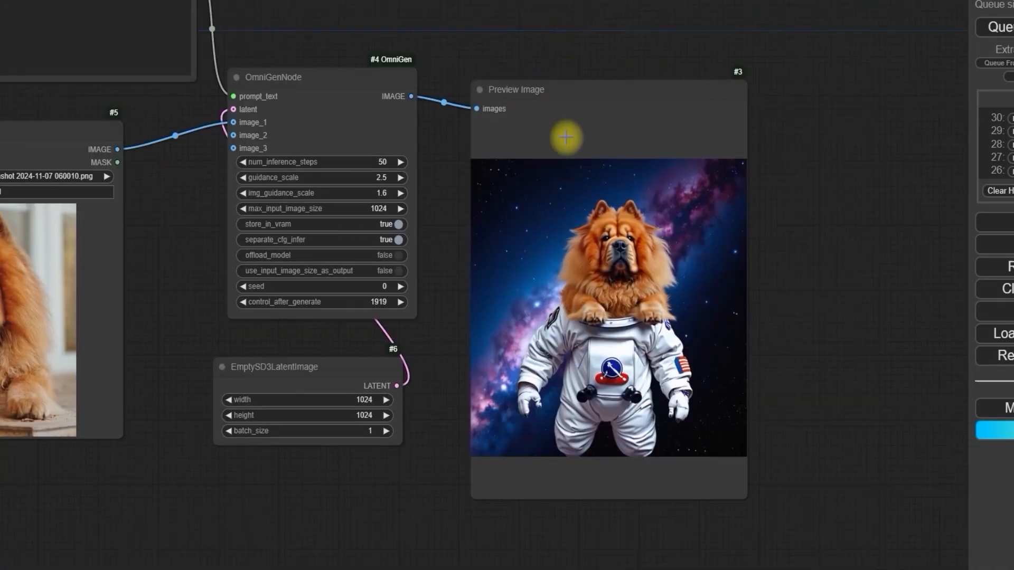
scroll(691, 317, down, 4)
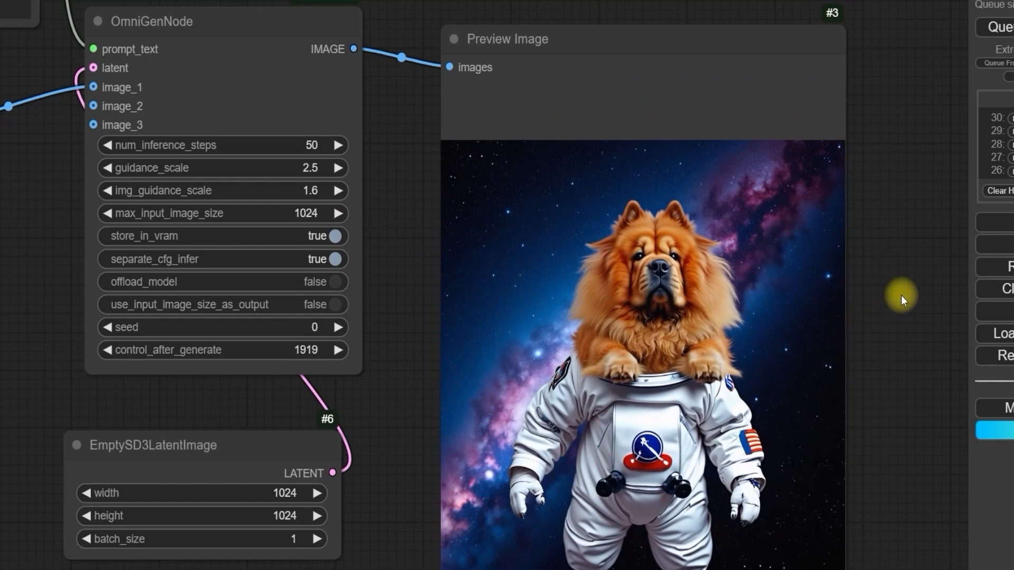
drag(901, 294, 825, 272)
scroll(817, 287, down, 4)
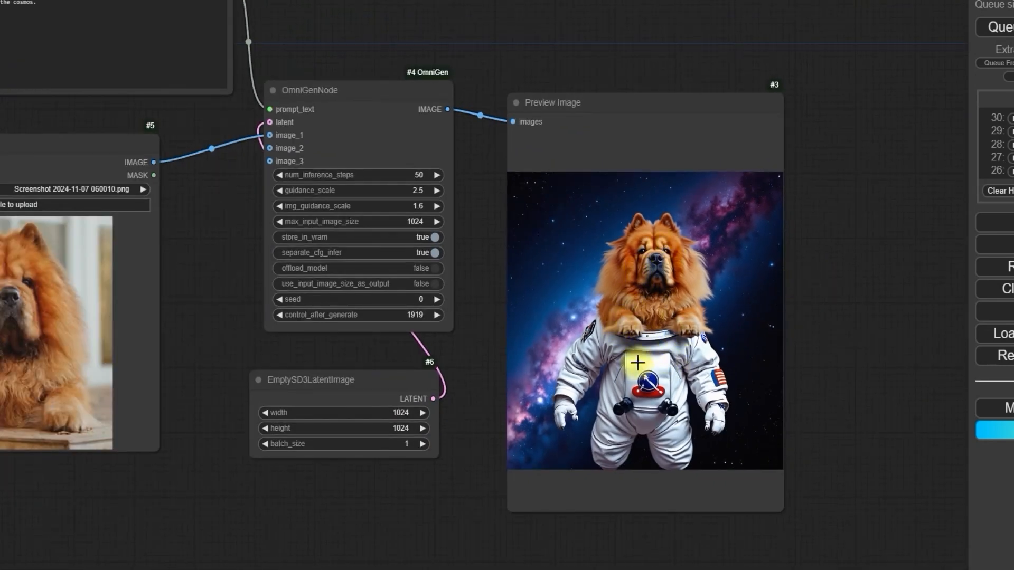
scroll(678, 364, down, 1)
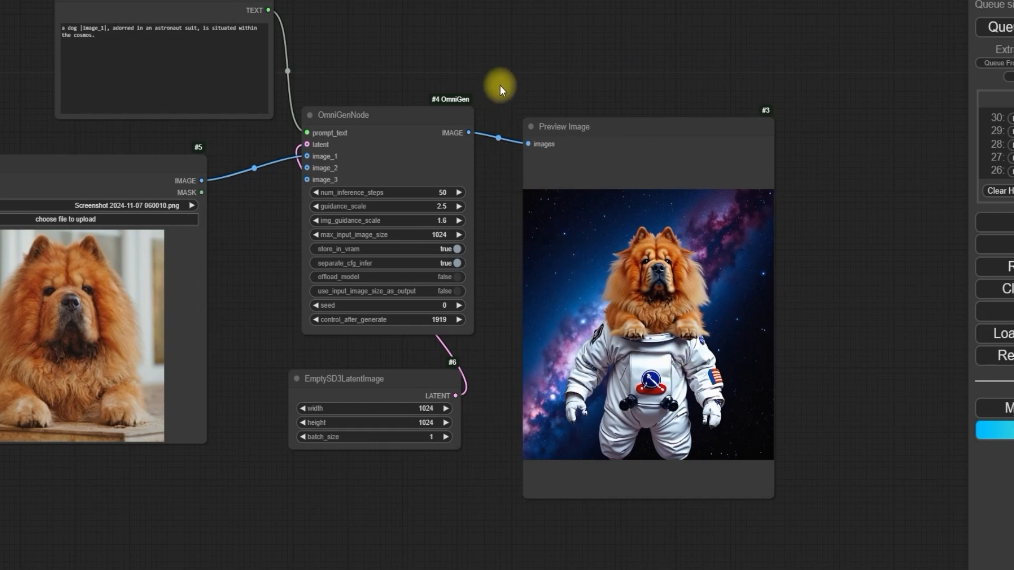
scroll(655, 348, up, 4)
scroll(655, 349, down, 3)
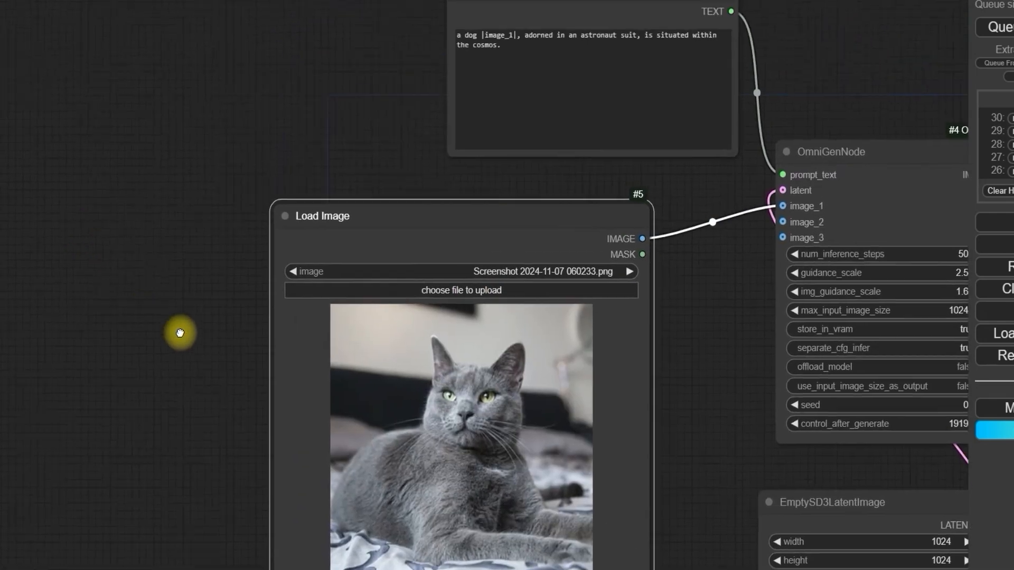
Step: Queue a generation from the cat photo Screenshot 2024-11-07 060233.png with the prompt "a cat |image_1| in the snow"
drag(179, 333, 139, 370)
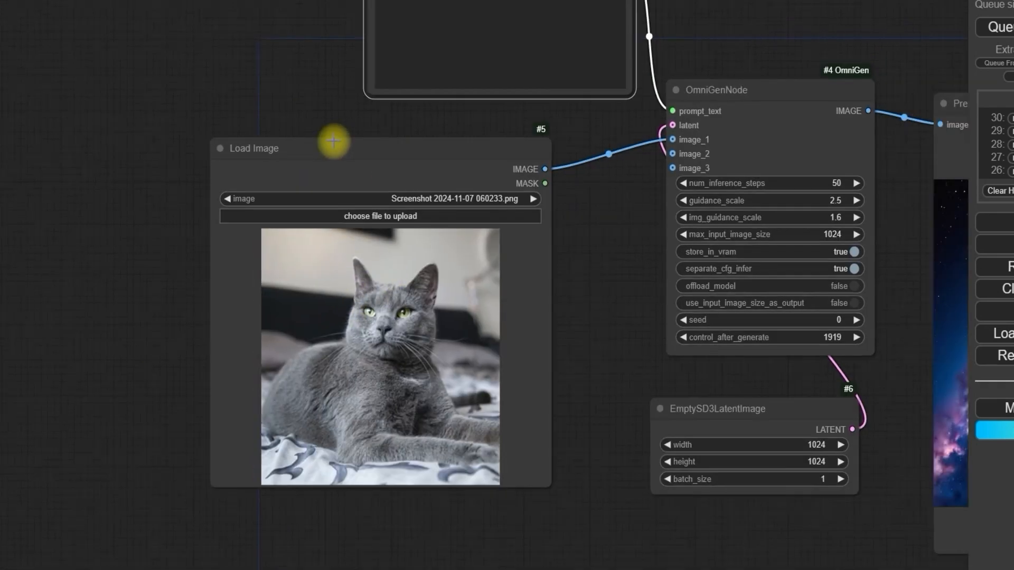
drag(335, 140, 278, 311)
scroll(309, 182, up, 4)
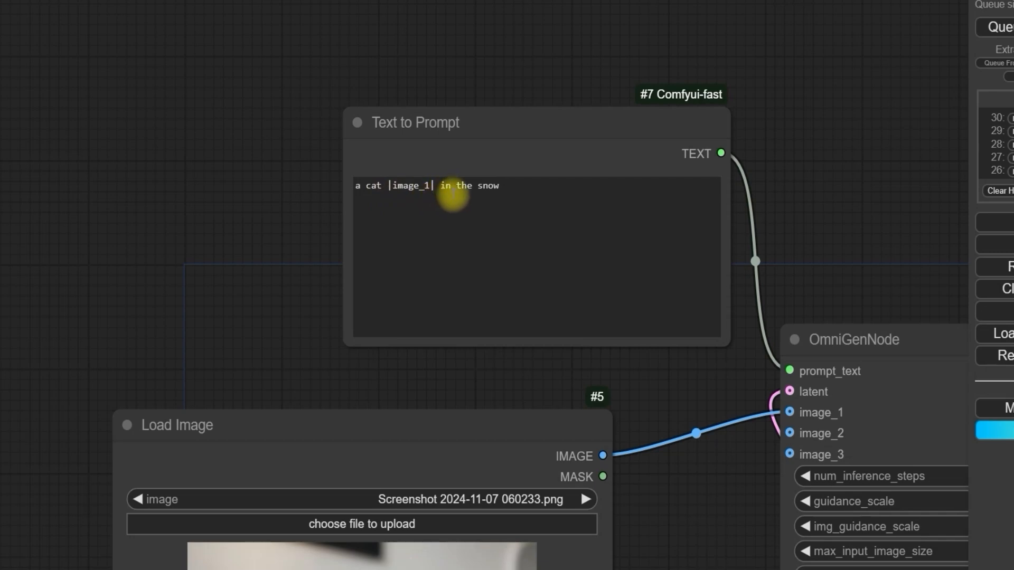
scroll(233, 243, down, 4)
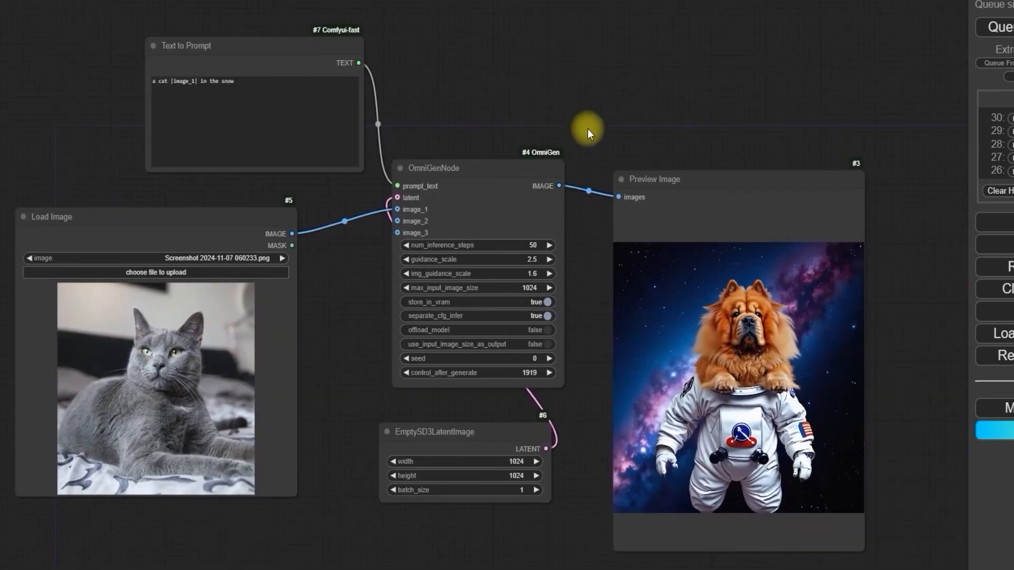
click(1000, 27)
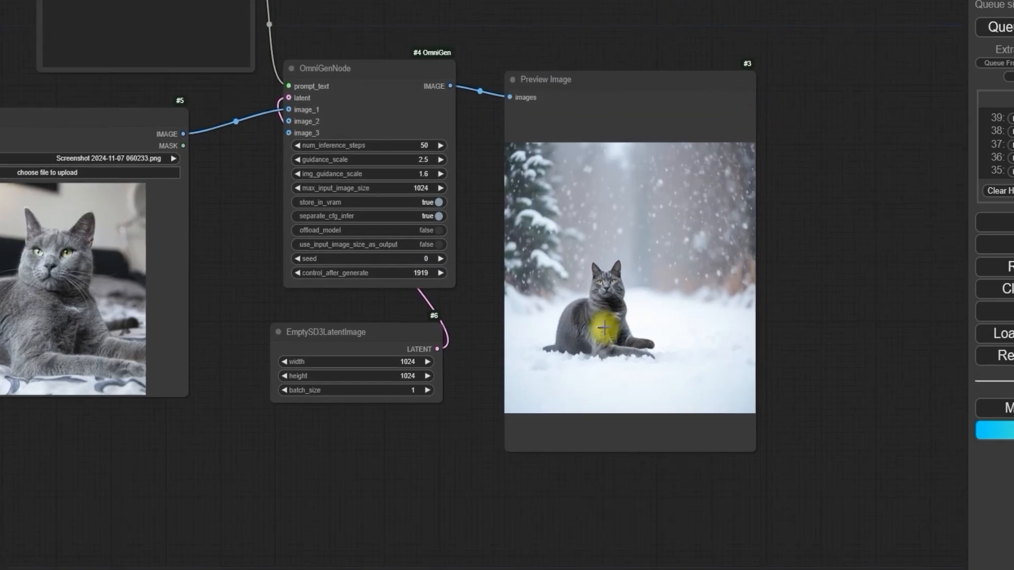
Step: Compare the generated snow scene in the Preview Image node with the cat source photo
scroll(603, 327, up, 5)
scroll(602, 326, down, 3)
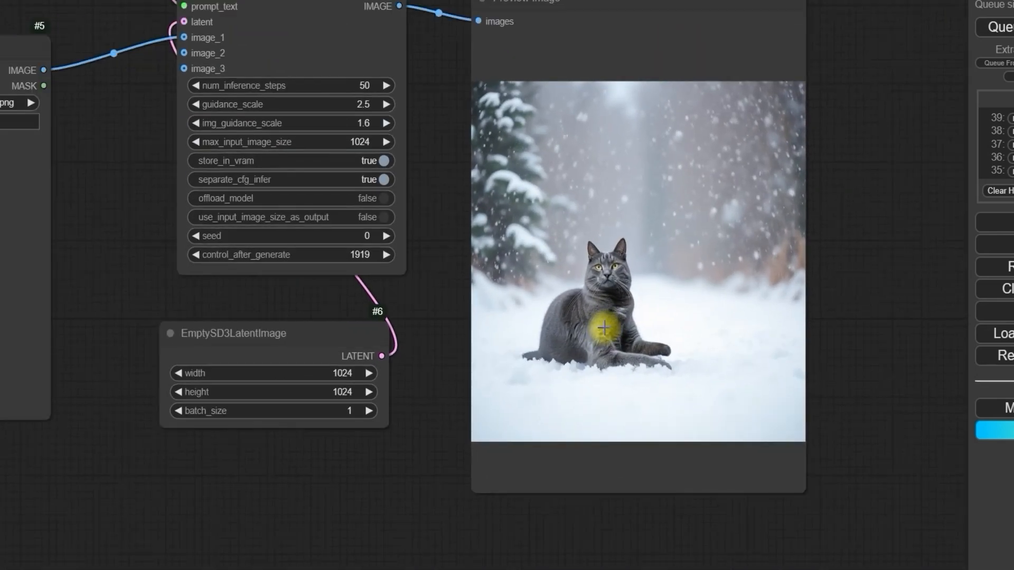
drag(464, 344, 602, 356)
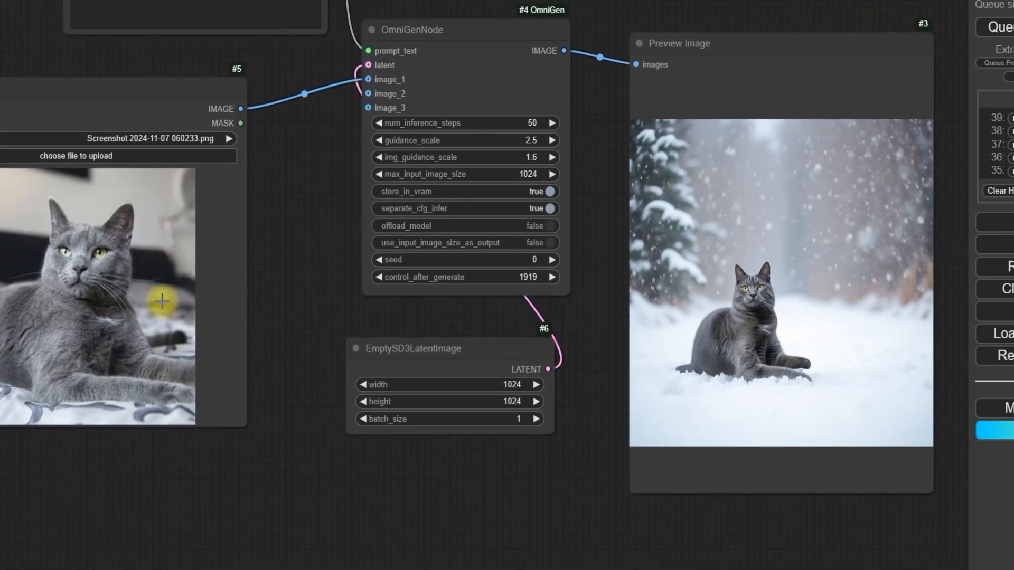
scroll(793, 369, up, 4)
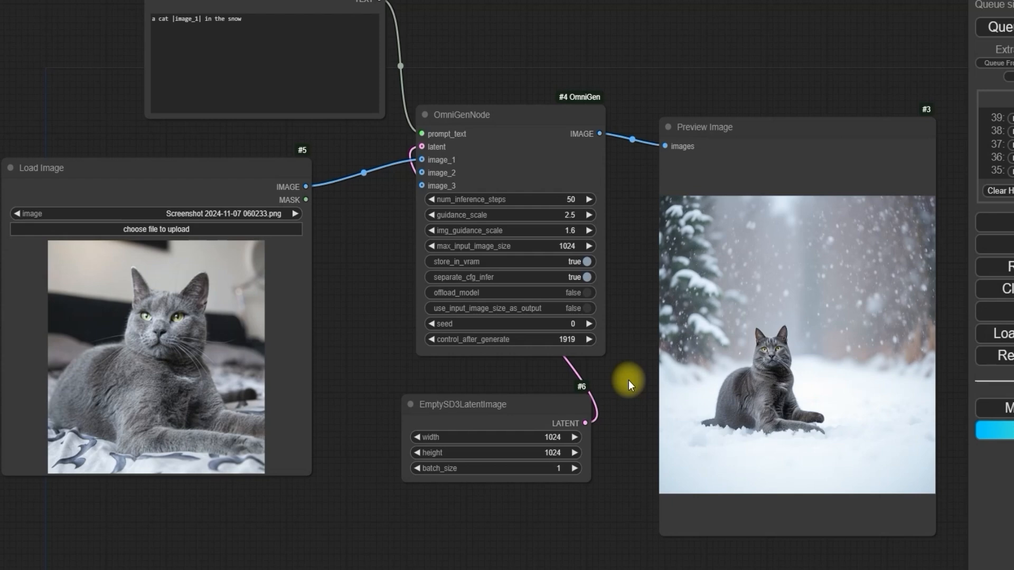
Step: Load the full-length woman photo Screenshot 2024-11-07 061602.png into the Load Image node
click(233, 228)
scroll(512, 370, down, 10)
double_click(524, 366)
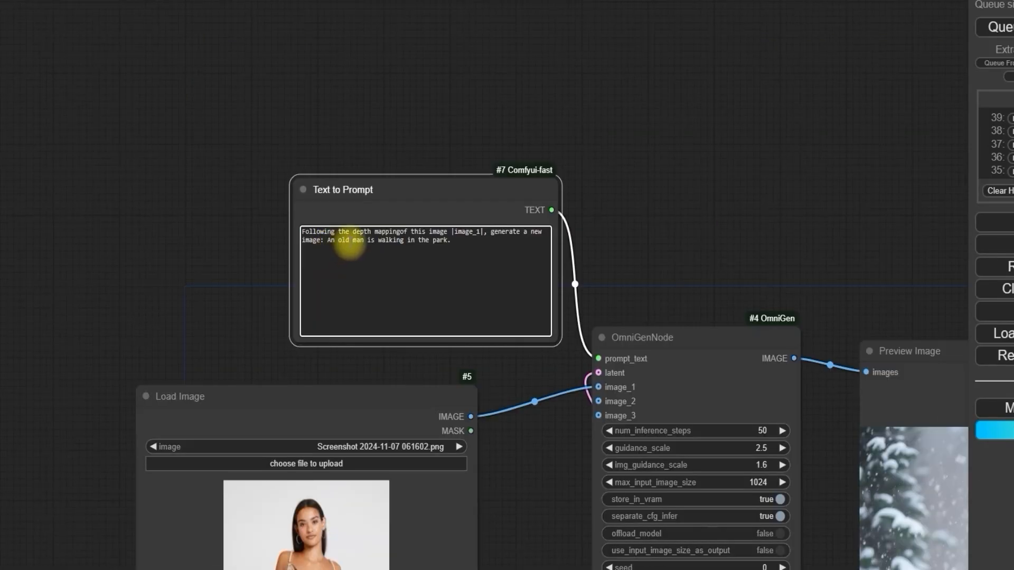
Step: Replace the prompt with "Following the depth mapping of this image |image_1|, generate a new image: An old women is walking in the park." and queue it
click(401, 233)
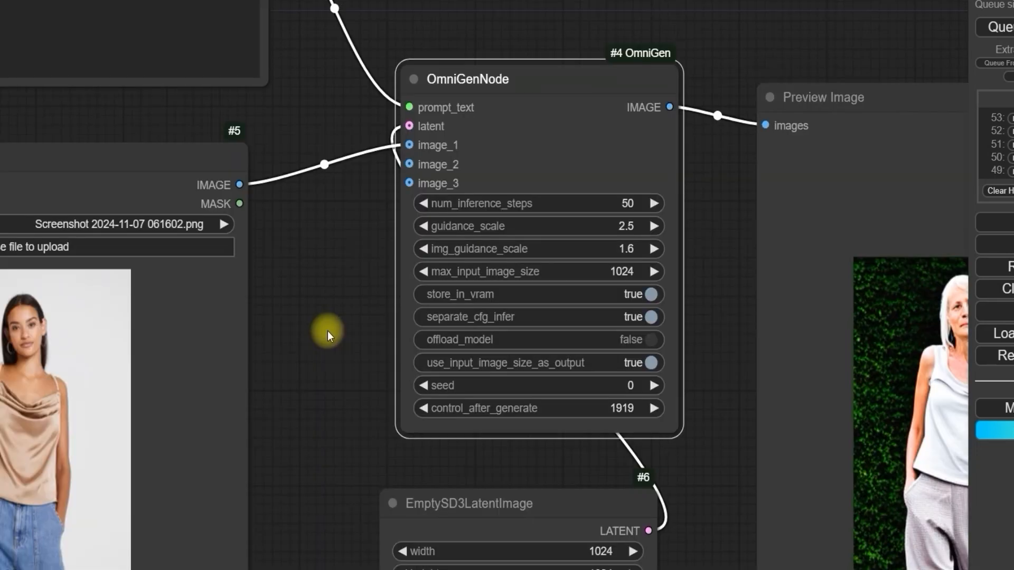
scroll(327, 332, up, 5)
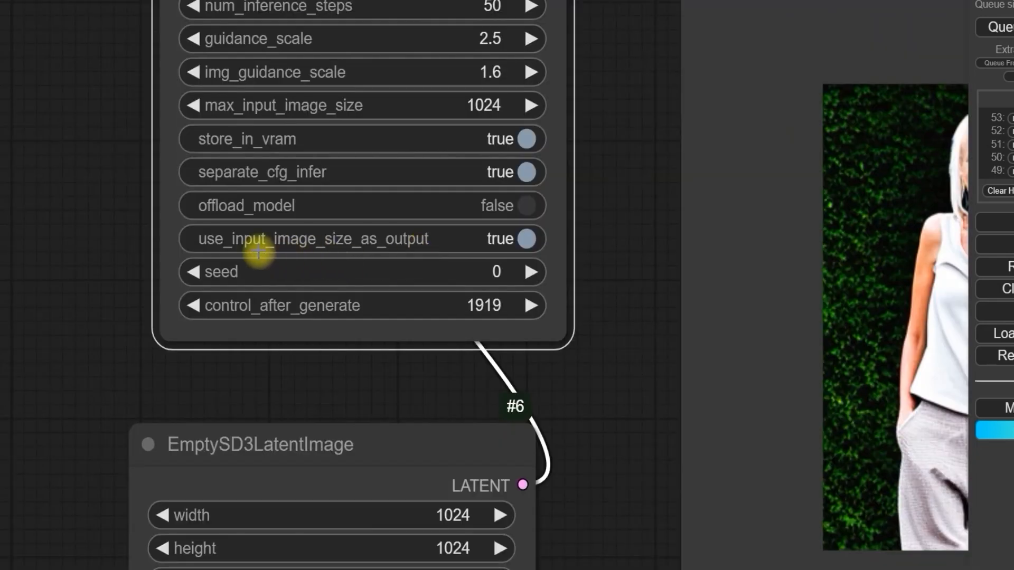
Step: Examine the use_input_image_size_as_output option in the OmniGenNode together with the picture generated from the depth mapping prompt
scroll(69, 253, down, 3)
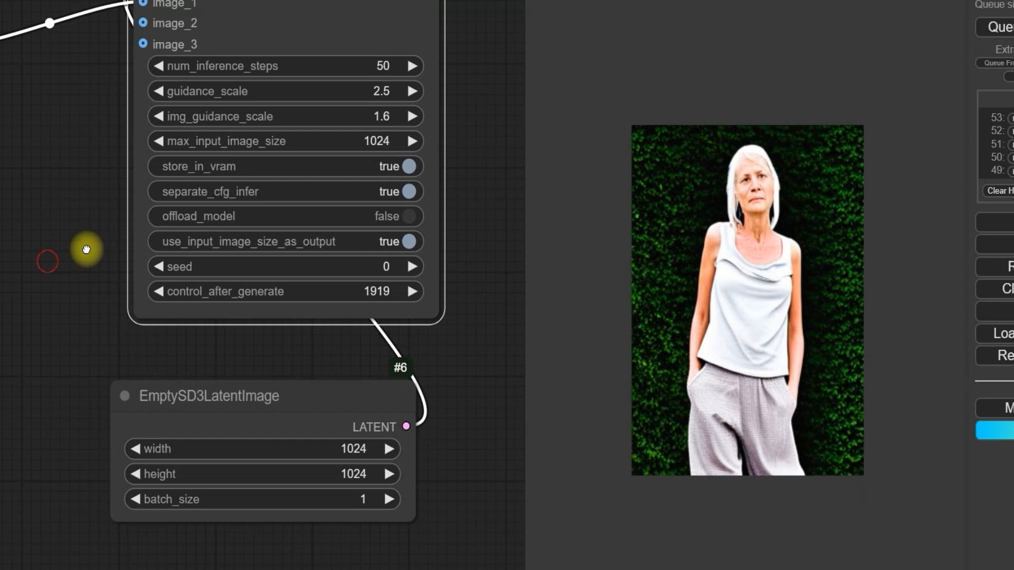
drag(86, 248, 475, 224)
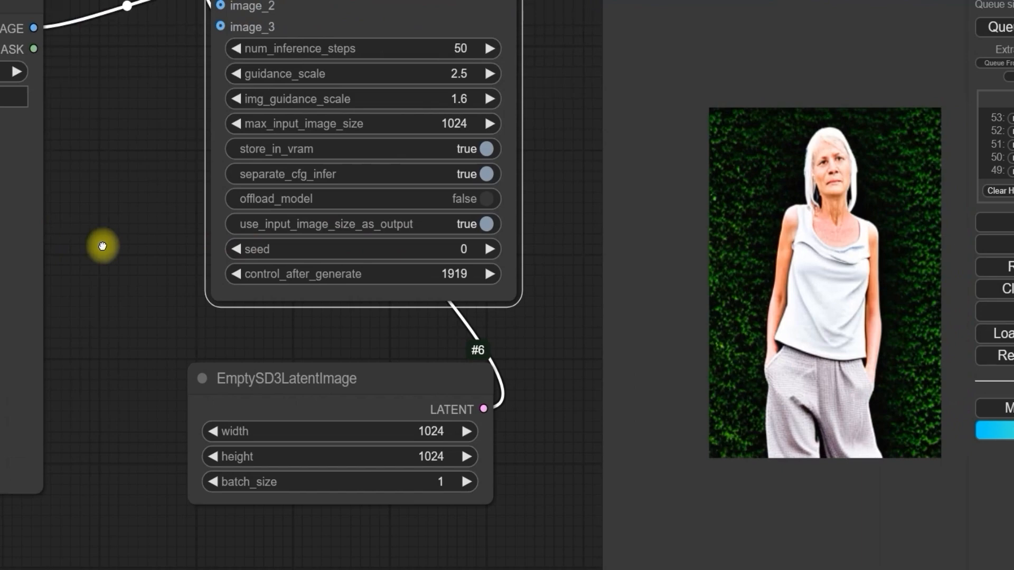
scroll(310, 239, up, 2)
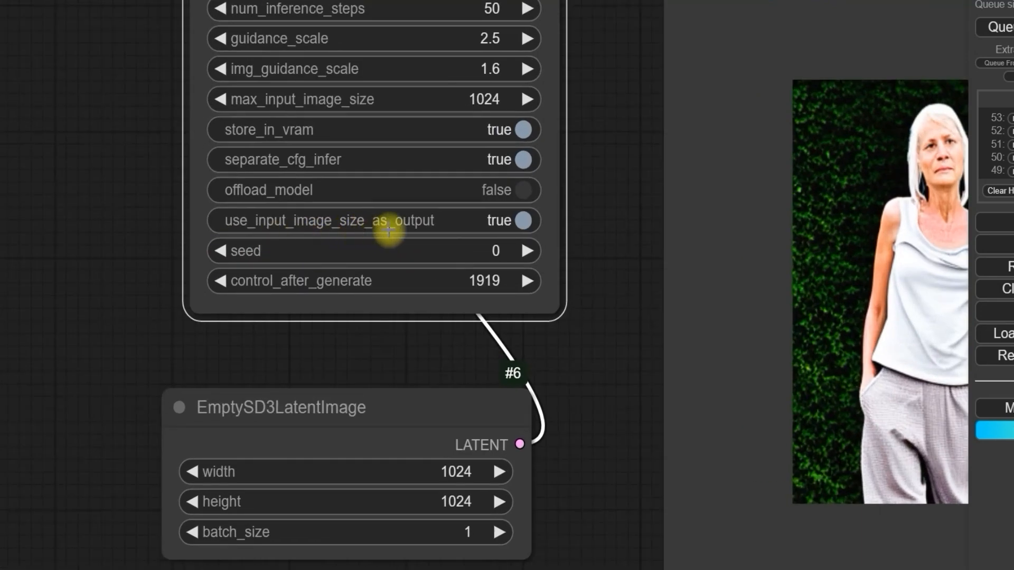
scroll(601, 236, down, 3)
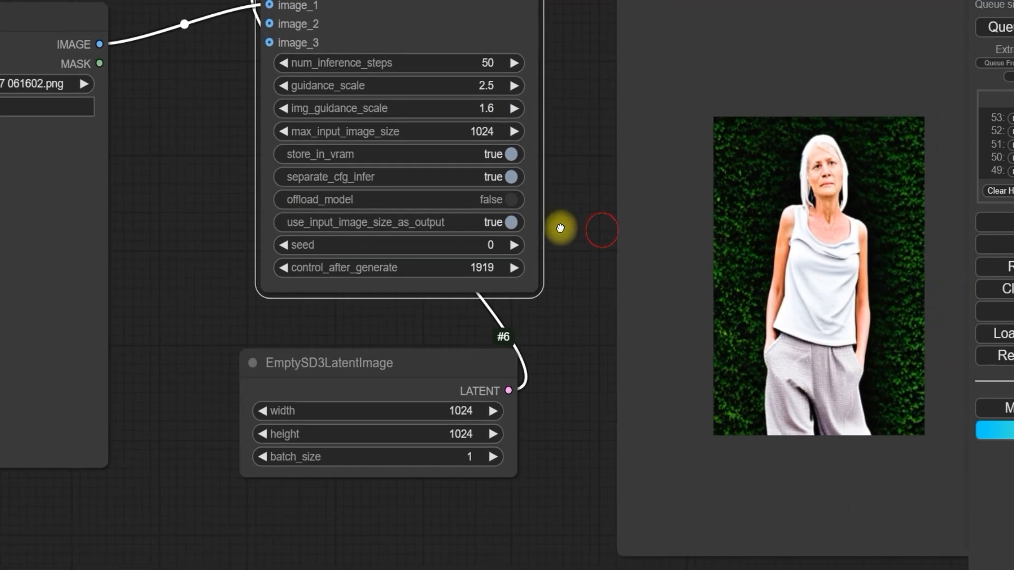
scroll(559, 227, down, 2)
scroll(532, 275, down, 1)
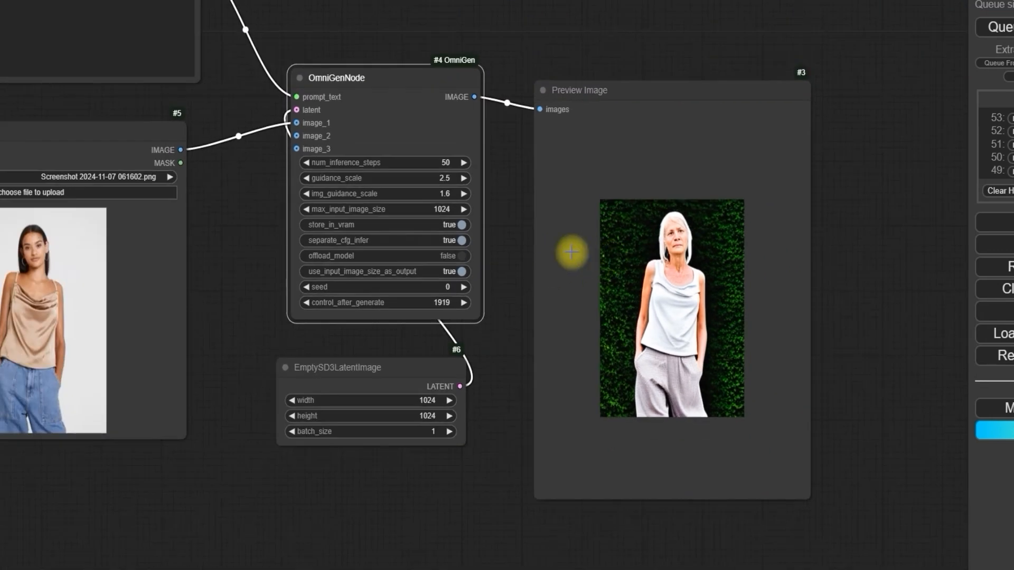
drag(517, 233, 657, 281)
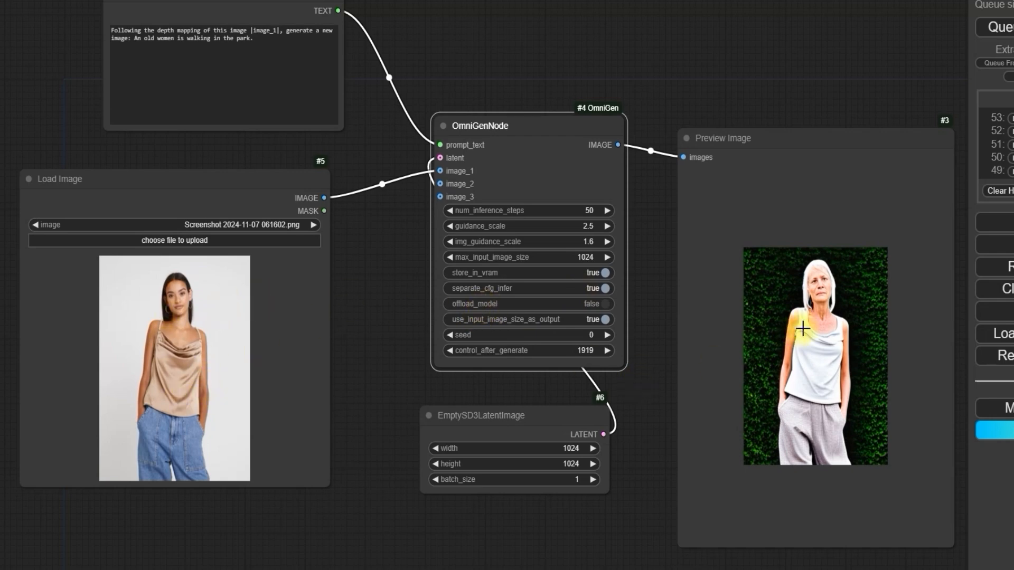
Step: Check the depth mapping prompt, the source photo and the width and height in the EmptySD3LatentImage node
drag(372, 184, 377, 190)
click(238, 45)
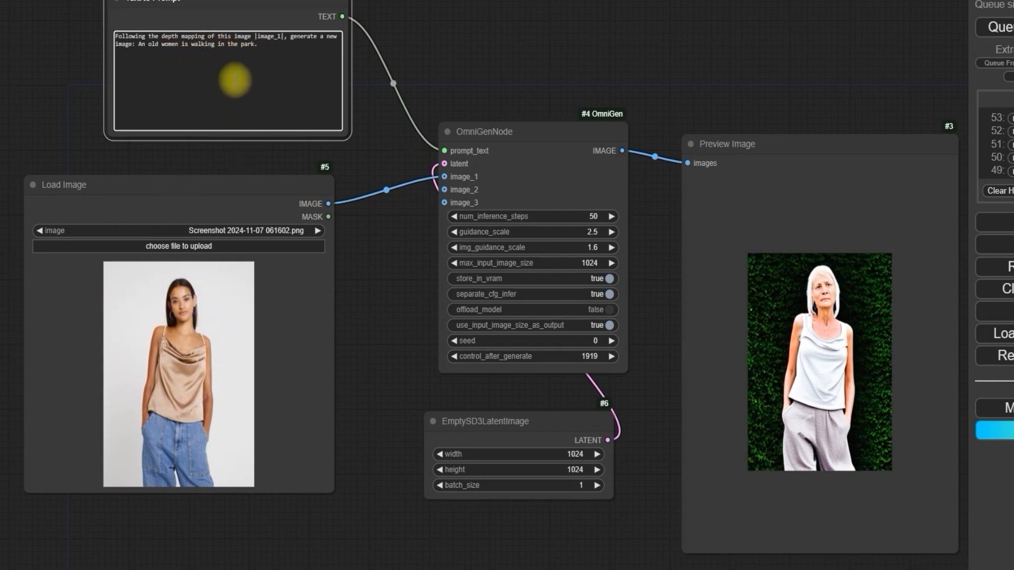
scroll(388, 264, up, 3)
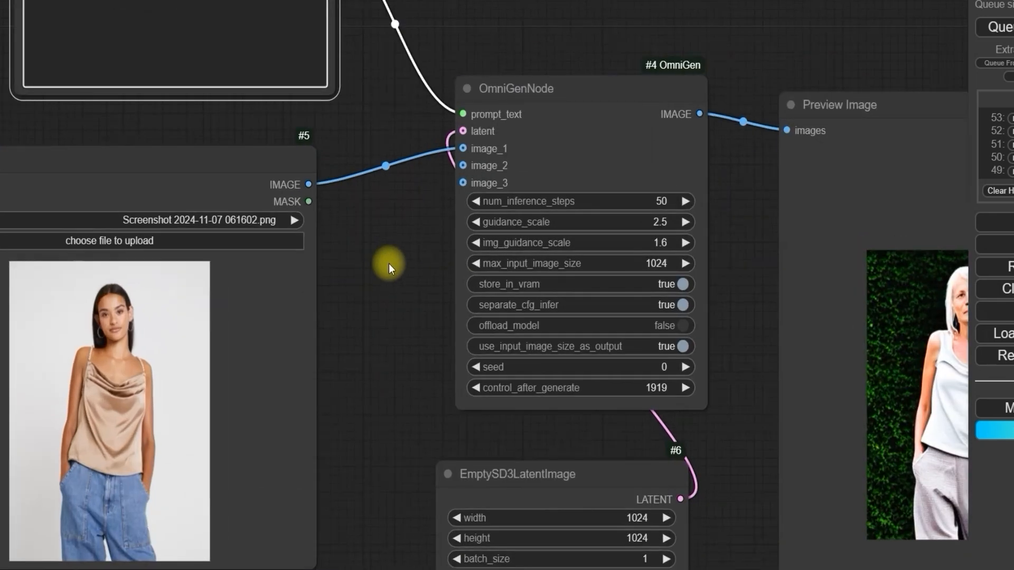
scroll(388, 264, down, 2)
drag(390, 286, 335, 186)
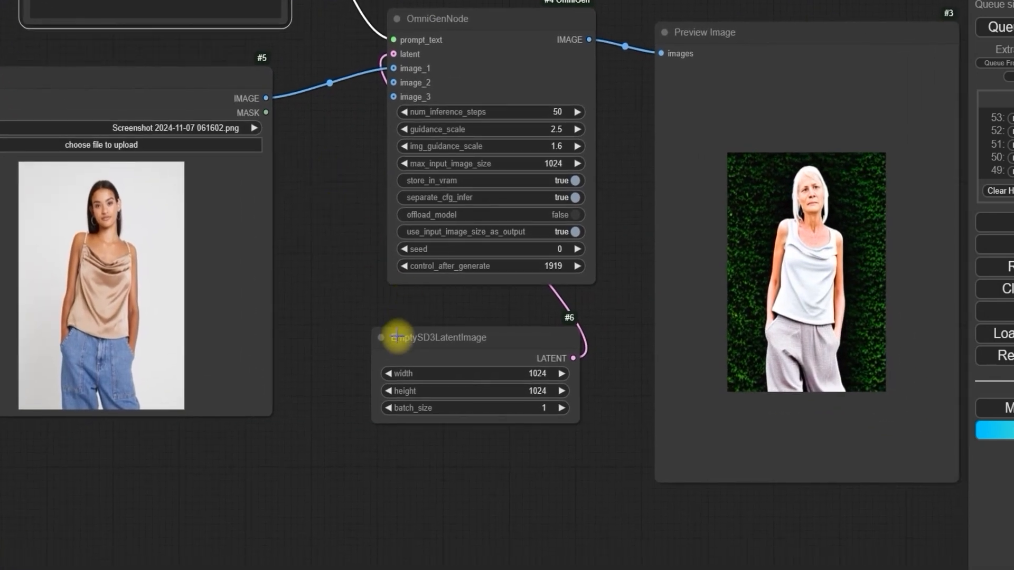
scroll(404, 346, up, 3)
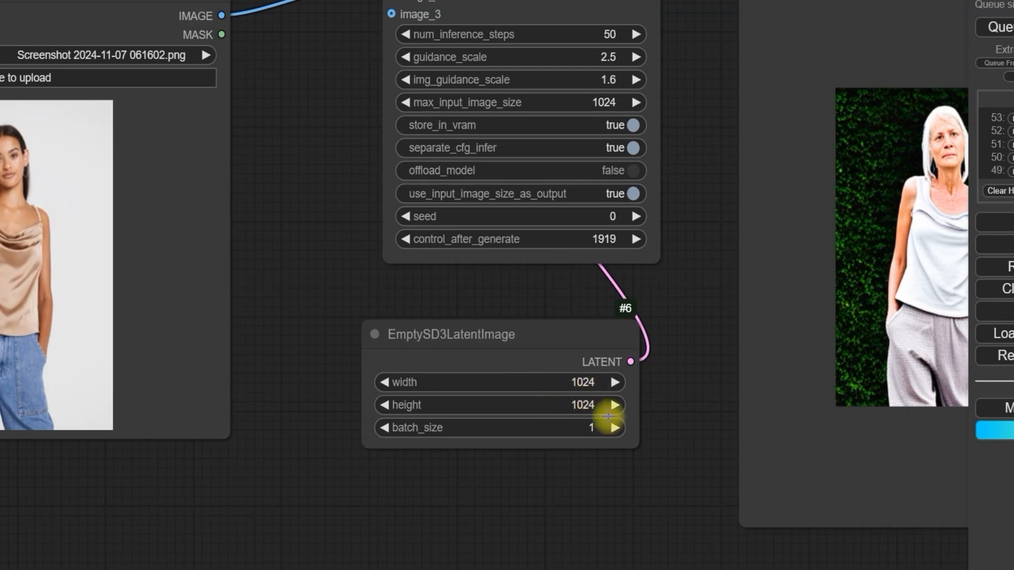
scroll(381, 380, down, 2)
drag(347, 288, 447, 375)
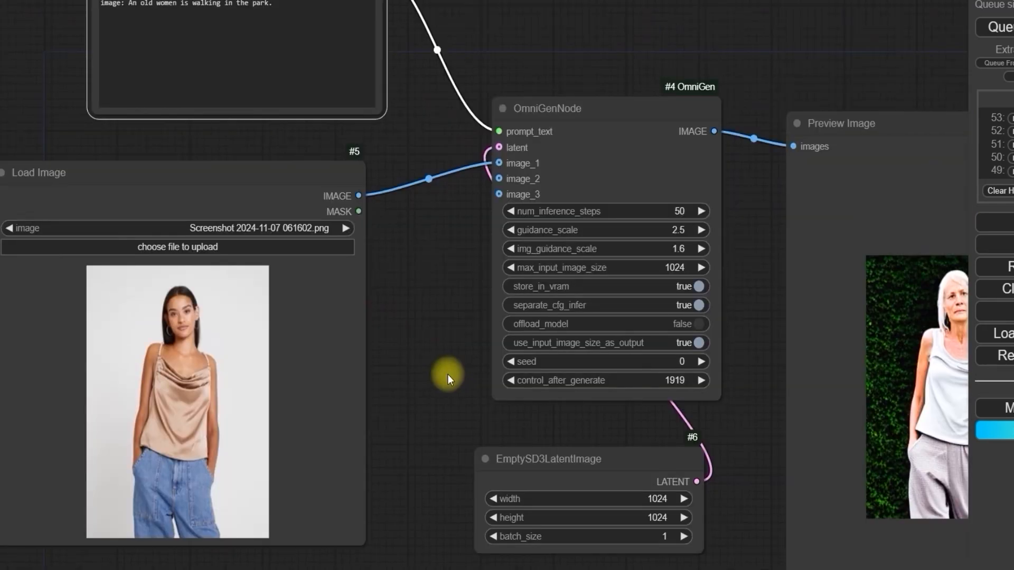
Step: Move the Load Image node slightly lower and farther from the OmniGenNode, and compare its photo with the result
mouse_move(291, 178)
mouse_down()
mouse_move(331, 185)
mouse_move(288, 185)
mouse_up()
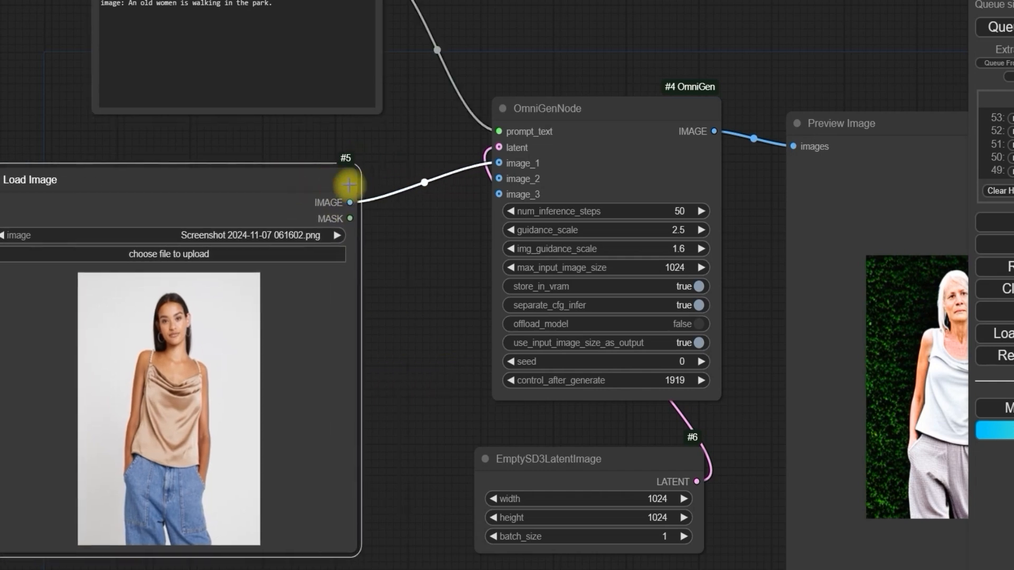
scroll(401, 186, down, 2)
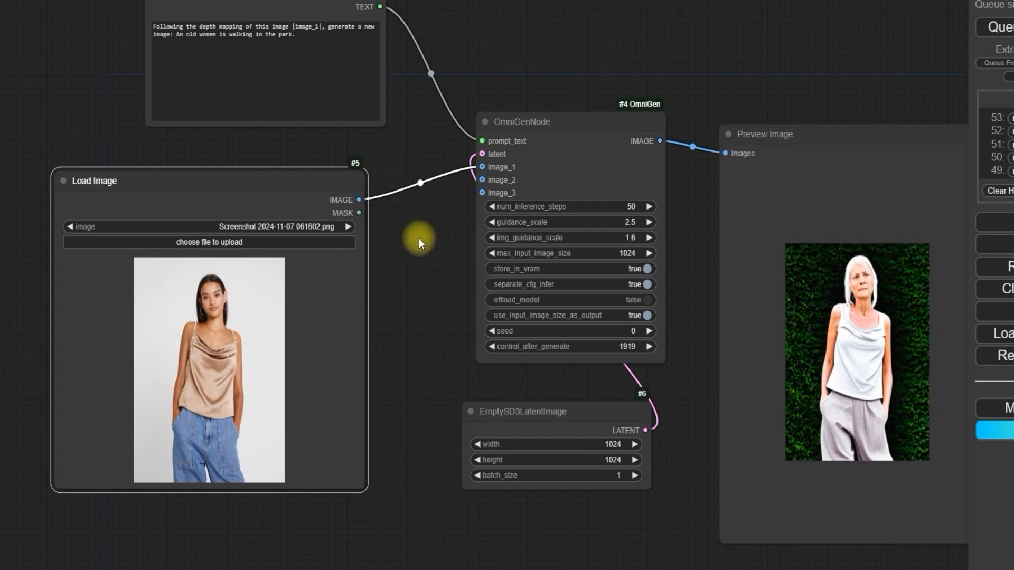
drag(684, 369, 620, 341)
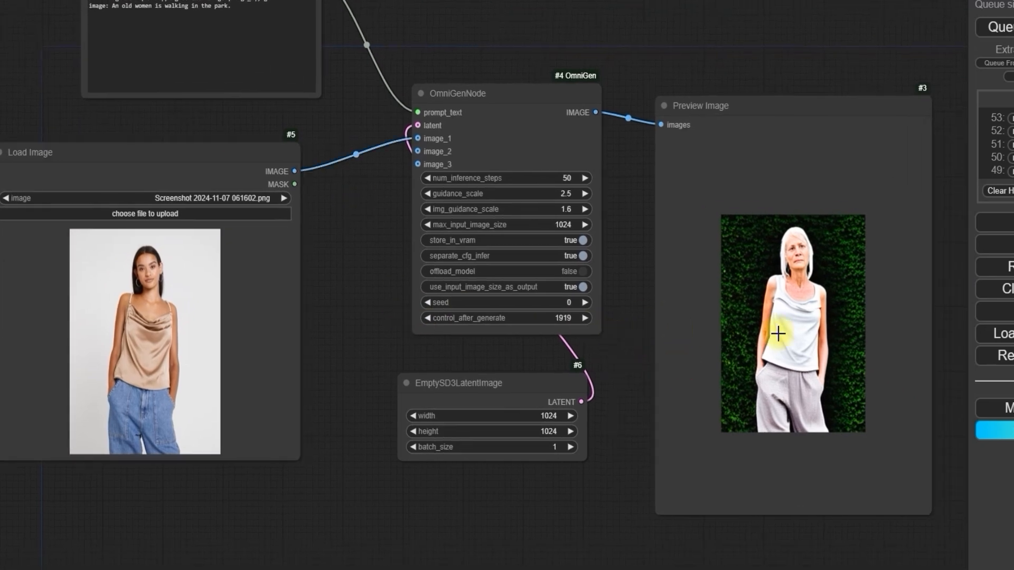
Step: Replace the prompt with "Detect the skeleton of human in |image_1|" and queue the generation
scroll(622, 420, up, 4)
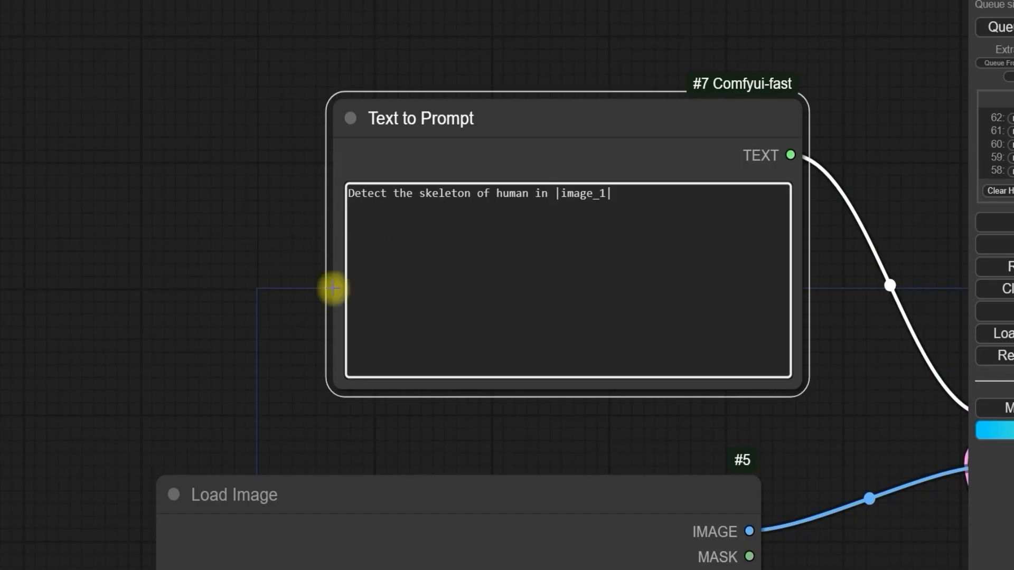
scroll(301, 285, down, 6)
drag(248, 313, 458, 173)
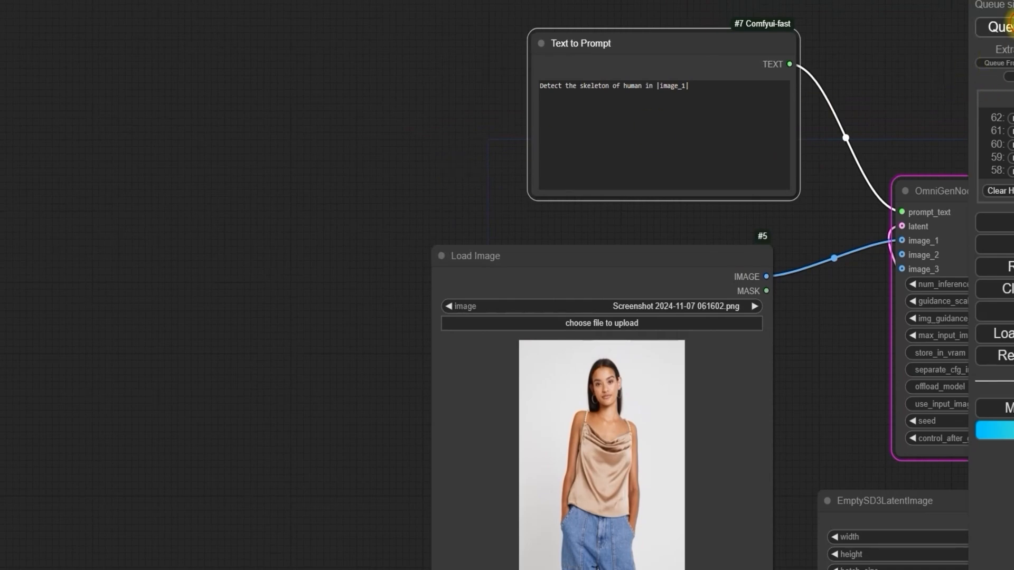
click(1004, 26)
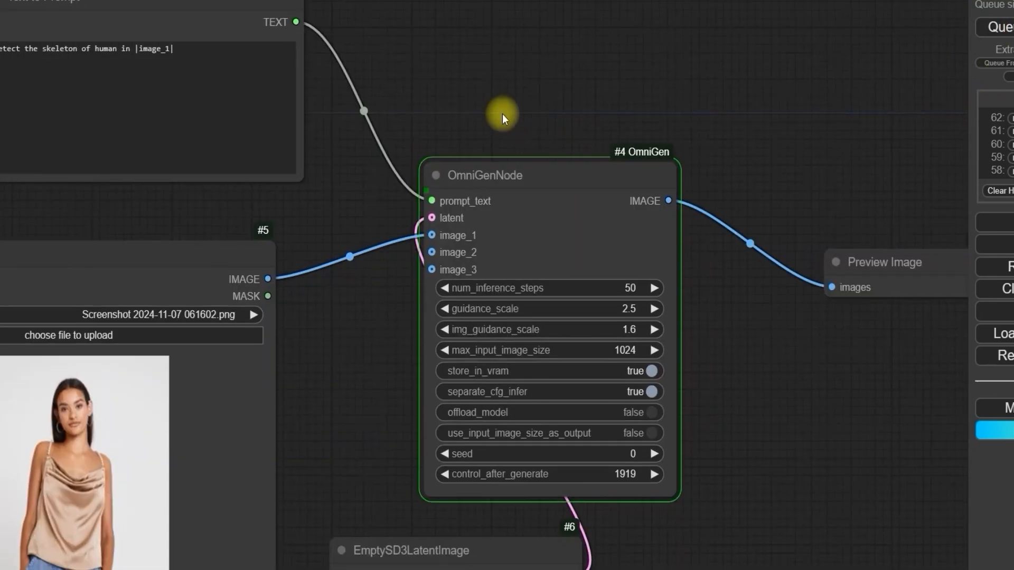
Step: Turn on use_input_image_size_as_output and enlarge the Preview Image node to show the generated skeleton beside the source workflow
scroll(528, 113, down, 2)
drag(754, 130, 641, 93)
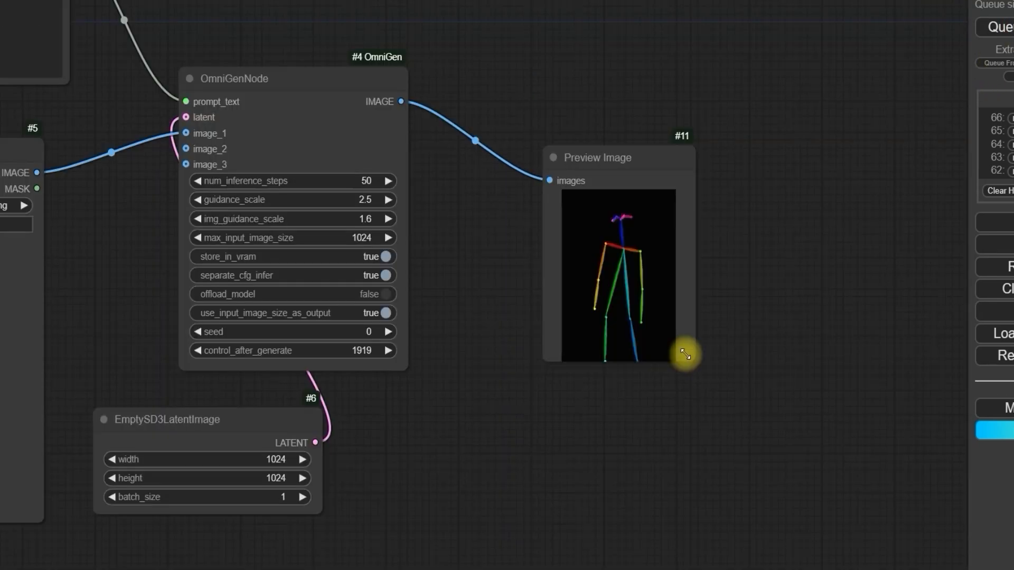
drag(685, 353, 726, 502)
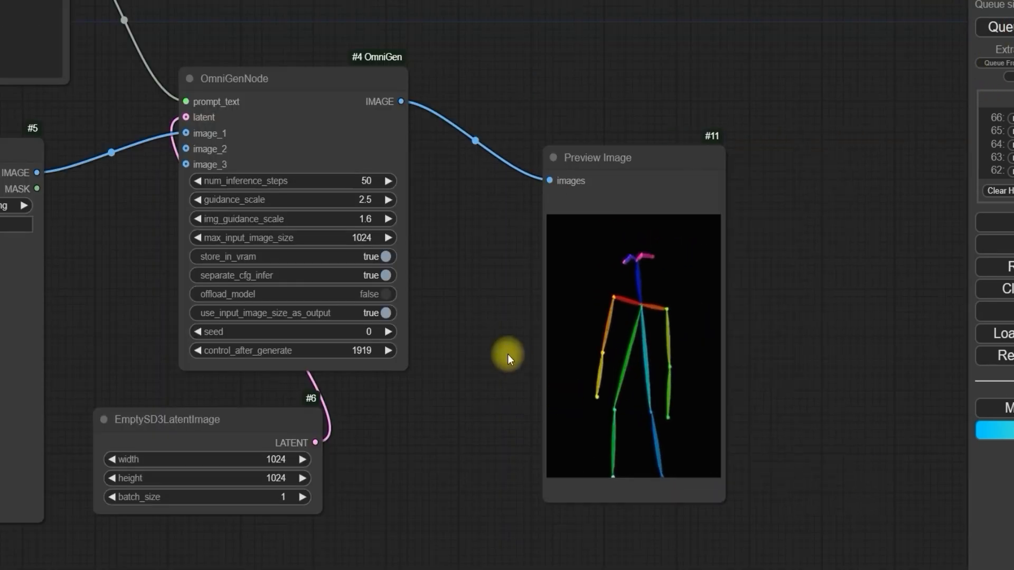
scroll(507, 353, up, 2)
drag(472, 311, 736, 385)
scroll(736, 385, down, 3)
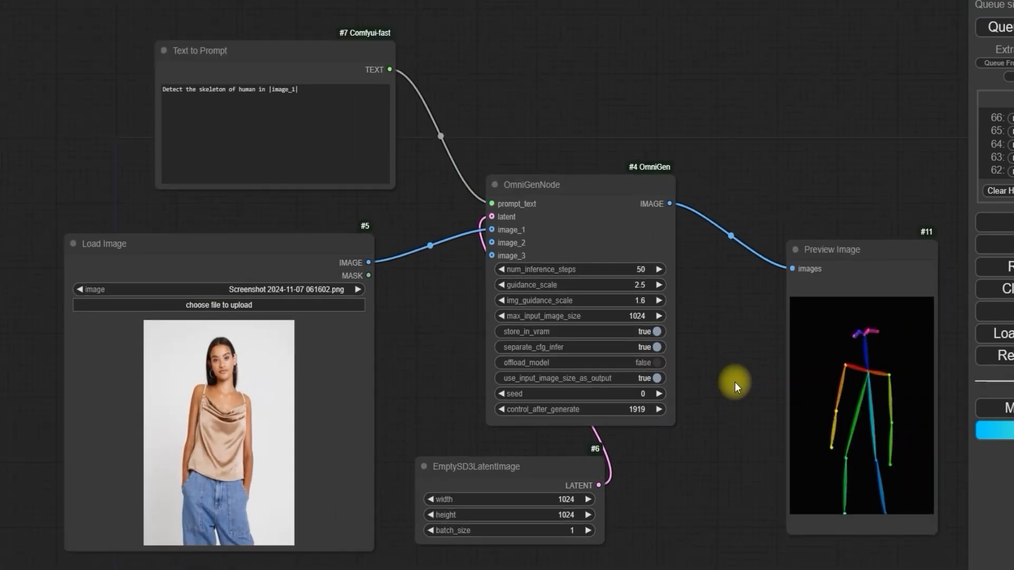